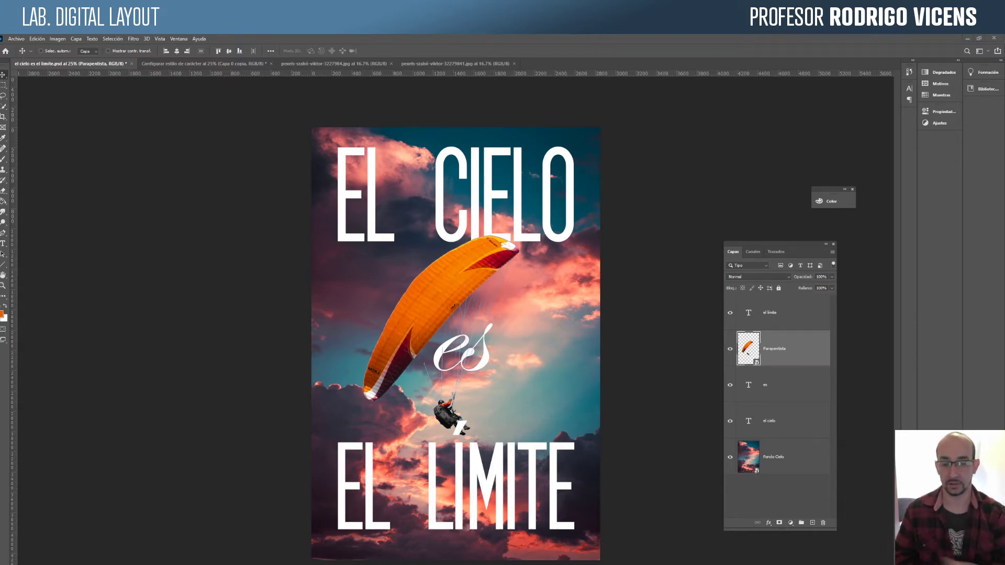
Step: Preview blending modes such as Oscurecer on the "el límite" text layer, keeping it at Normal
click(748, 312)
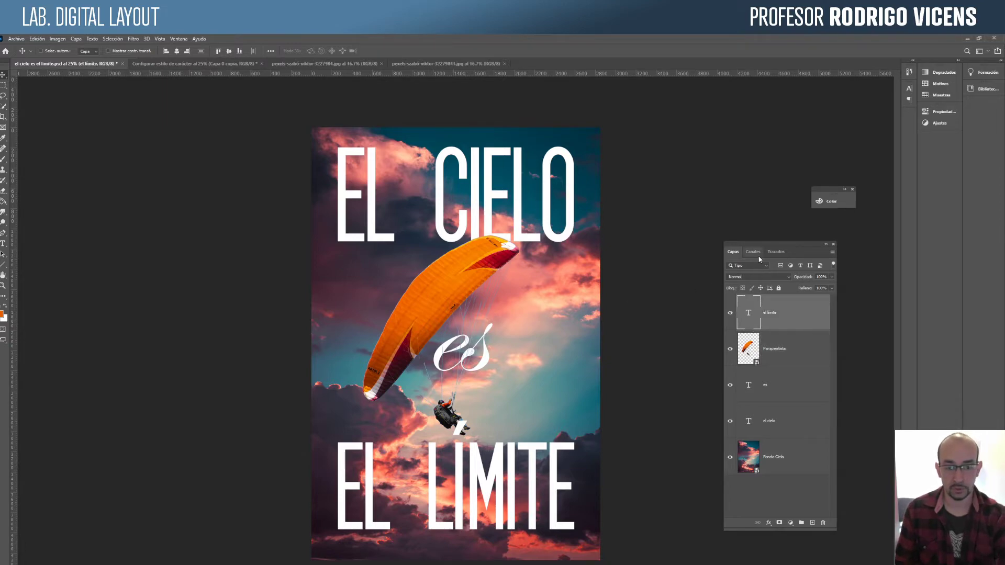
click(749, 278)
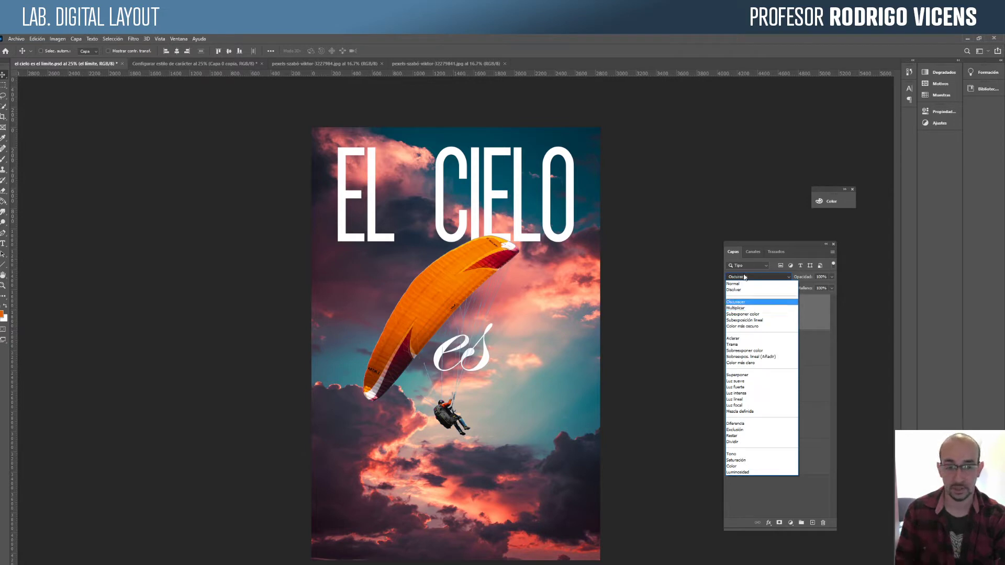
click(797, 252)
Step: Preview the blending modes through Luminosidad on the Parapentista layer, keeping it at Normal
click(747, 354)
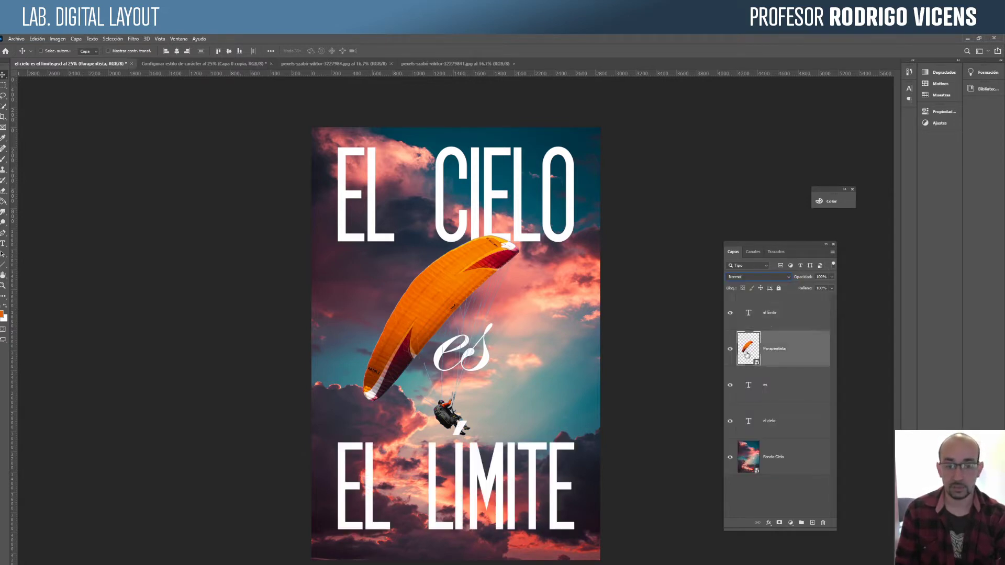
click(762, 278)
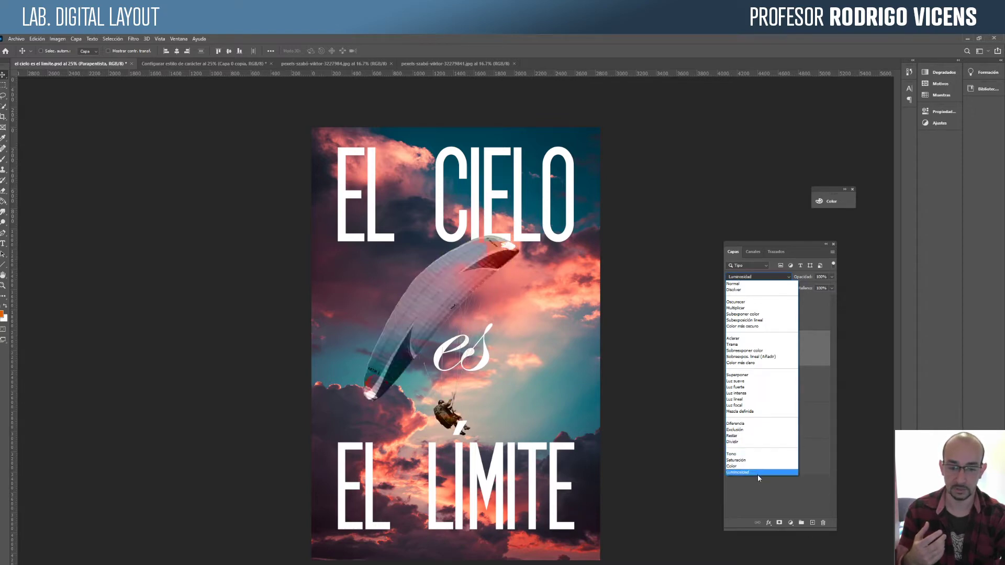
click(753, 284)
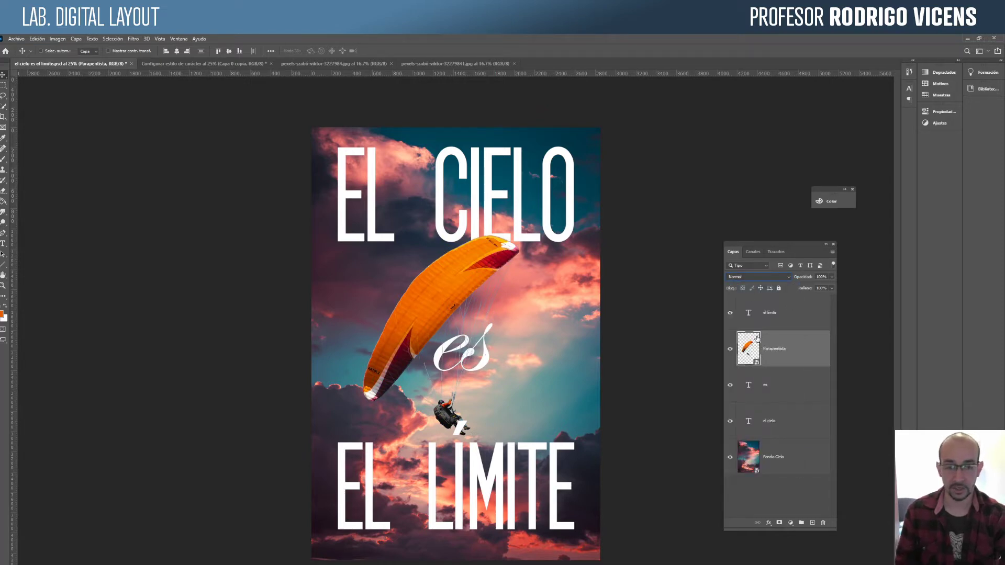
Step: Add a solid colour fill layer in orange #f1721a above the "el límite" text layer
click(768, 317)
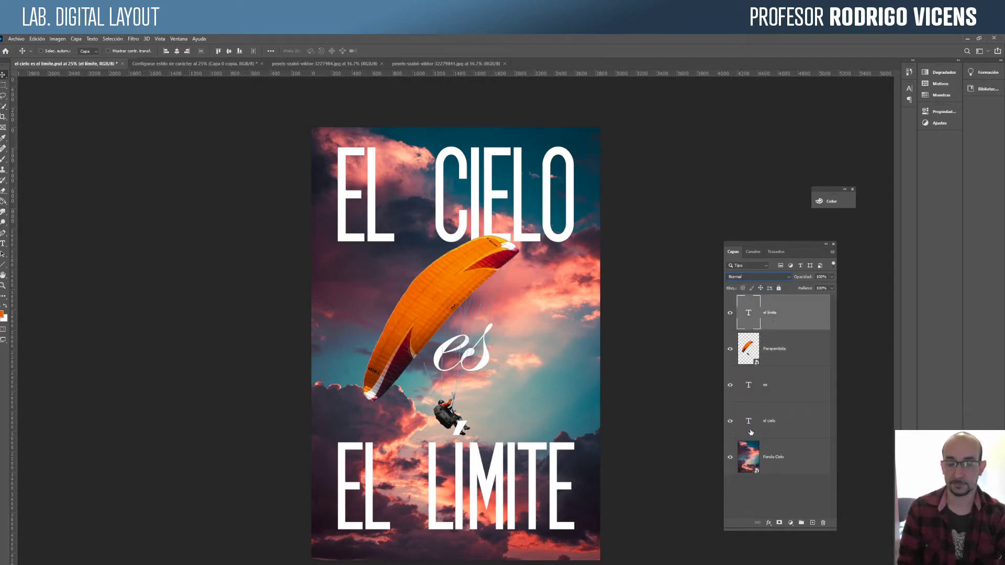
click(791, 524)
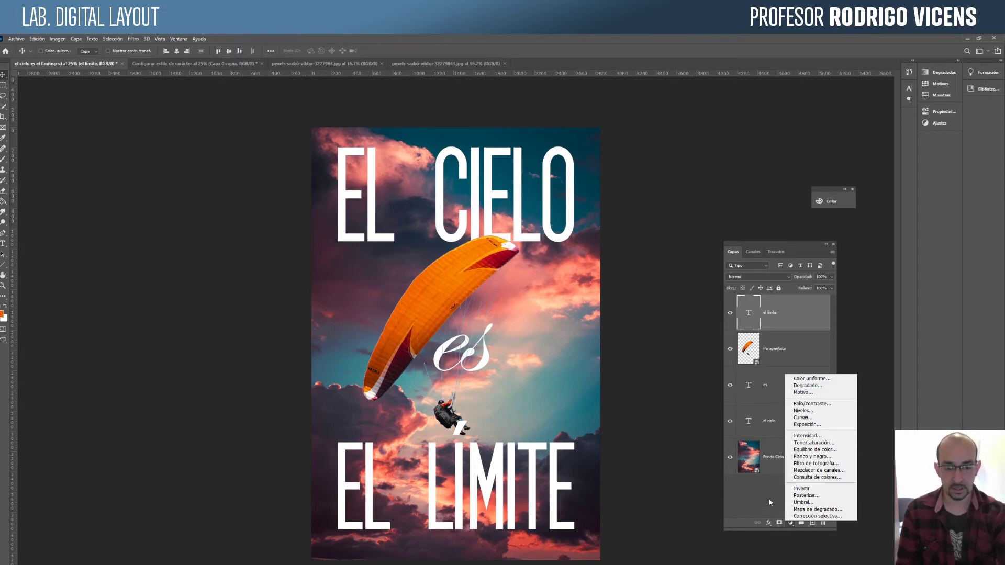
click(820, 379)
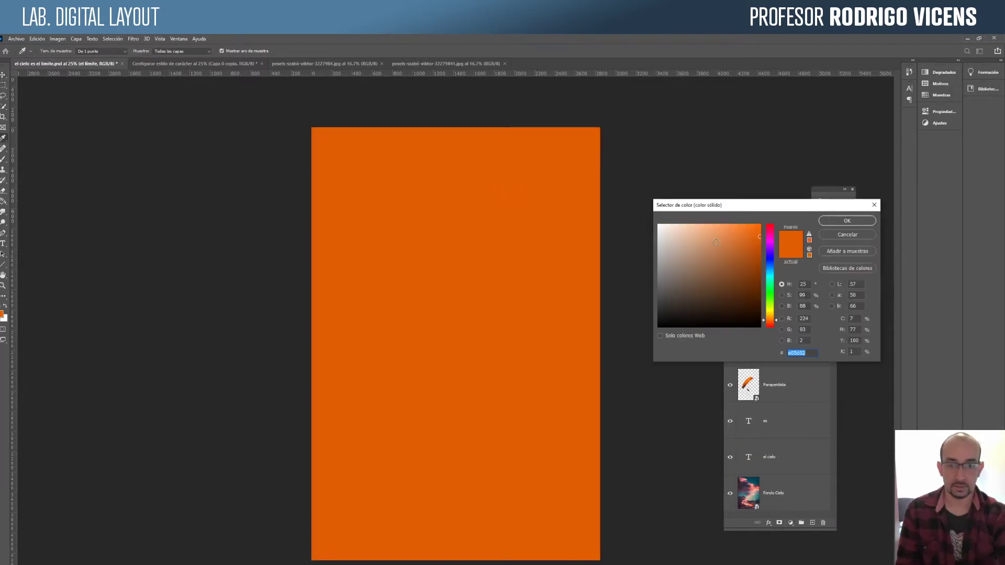
drag(716, 242, 750, 230)
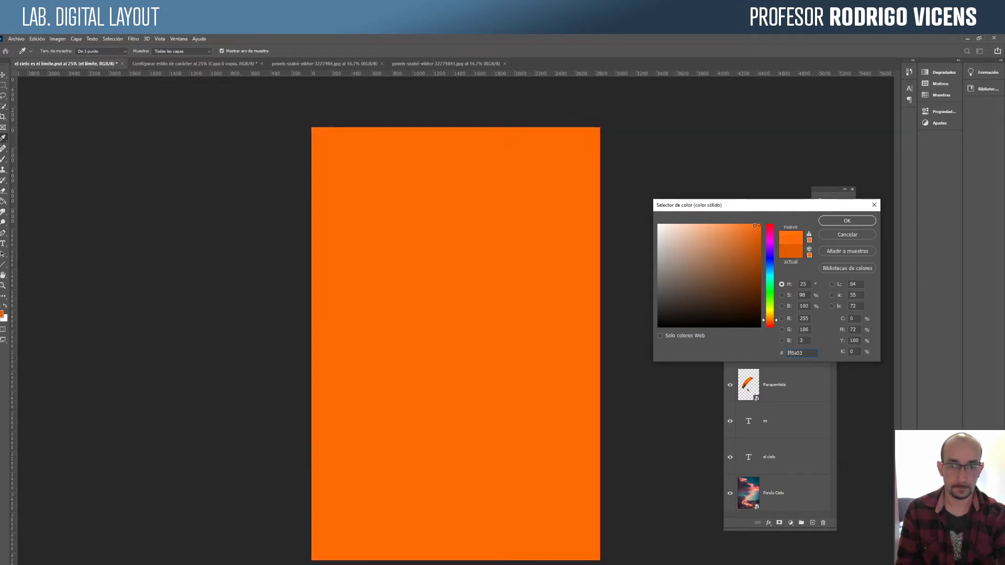
click(841, 224)
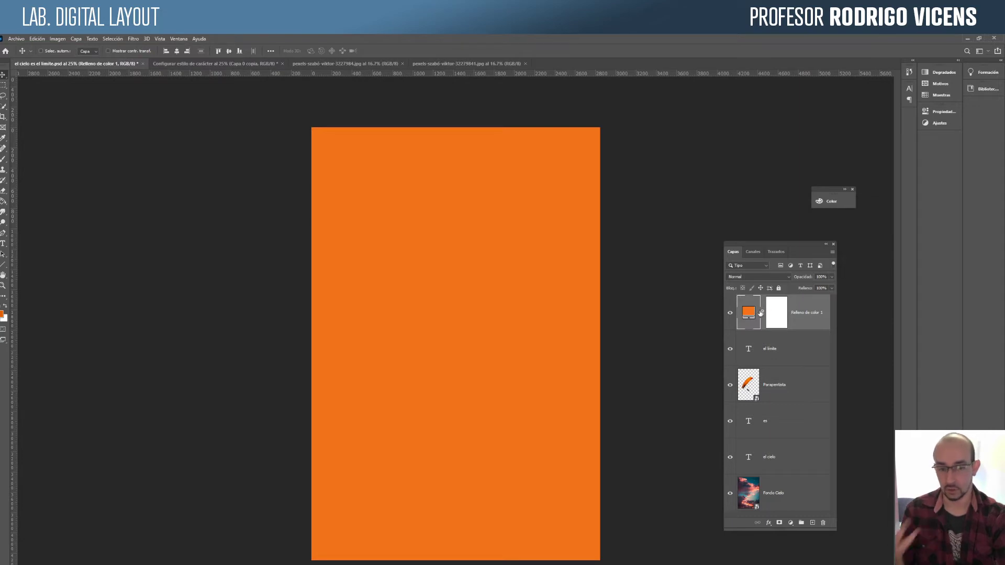
drag(744, 325, 744, 297)
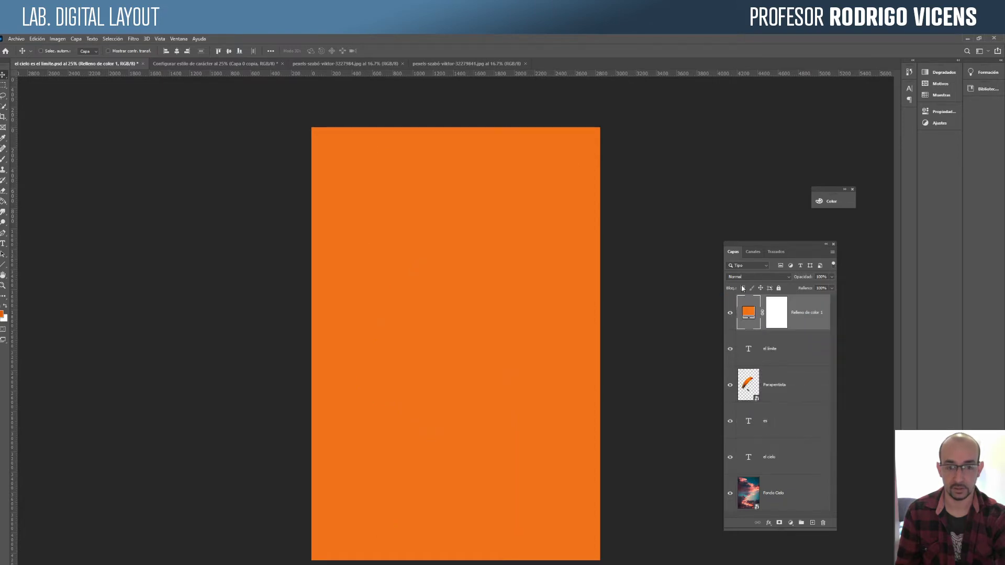
Step: Set the orange colour fill layer's blending mode to Superponer and its opacity to 44%
click(752, 277)
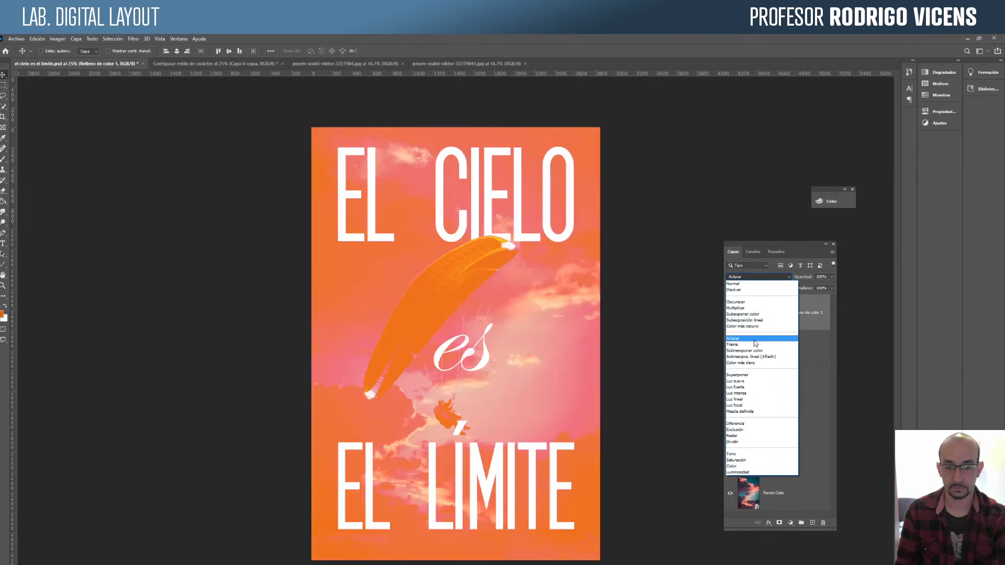
click(759, 378)
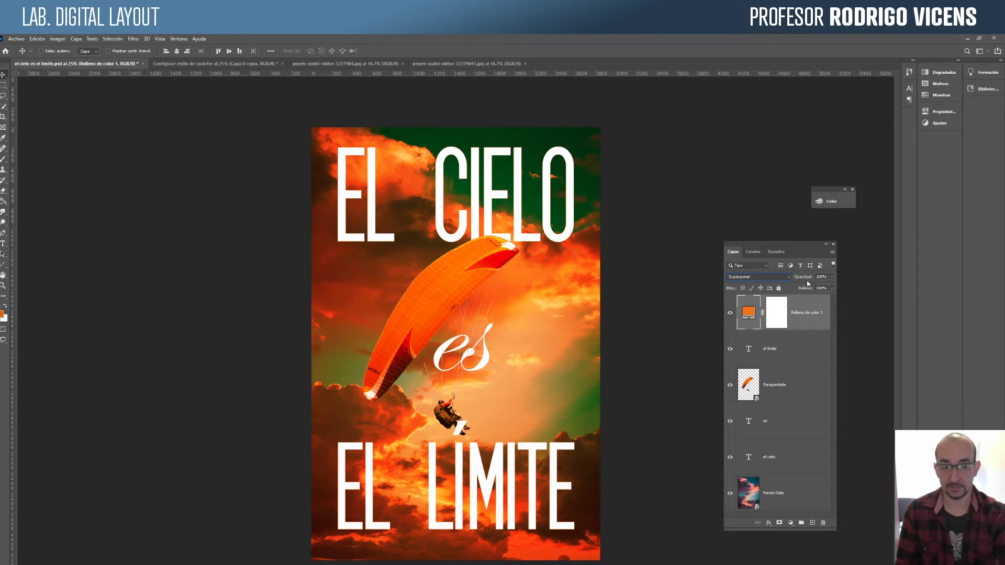
drag(803, 278, 780, 284)
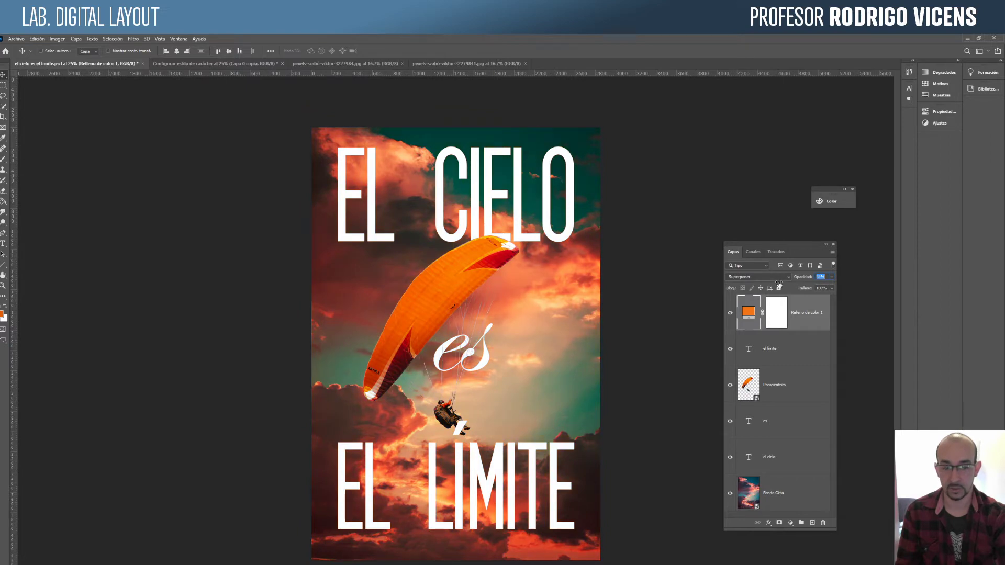
drag(779, 285, 779, 284)
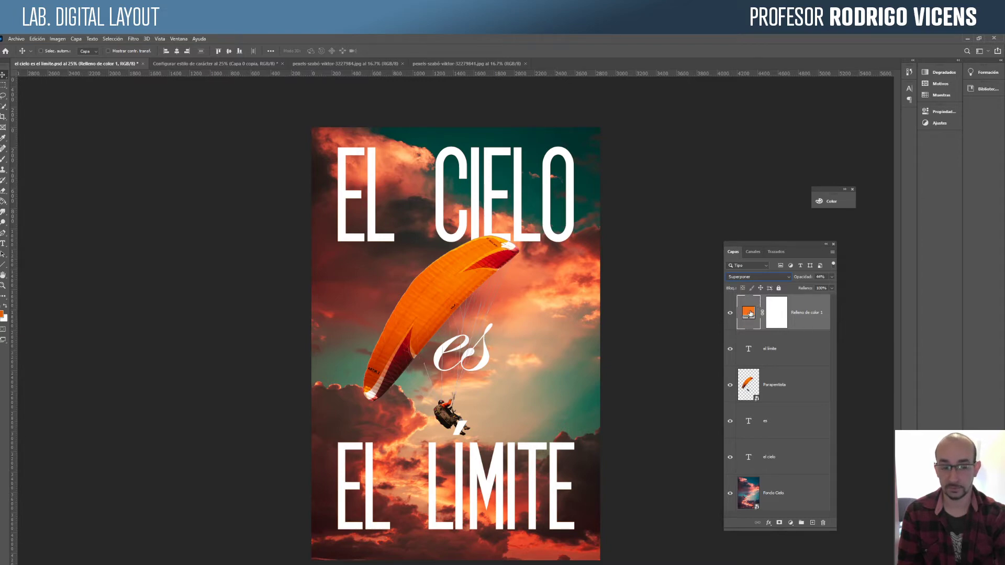
Step: Try pink and green tints on the colour fill layer and settle on light blue #82caeb
double_click(749, 313)
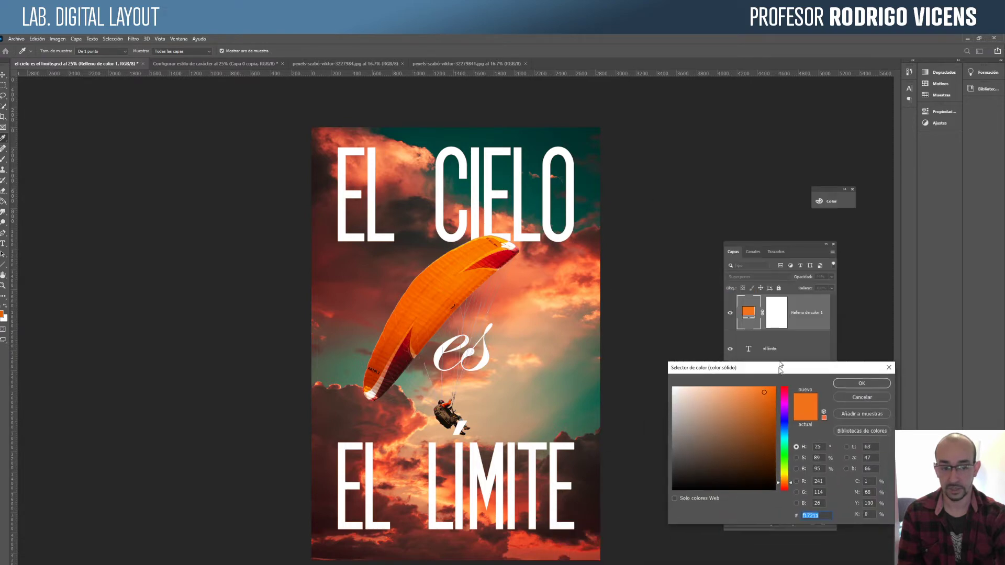
drag(774, 348, 693, 326)
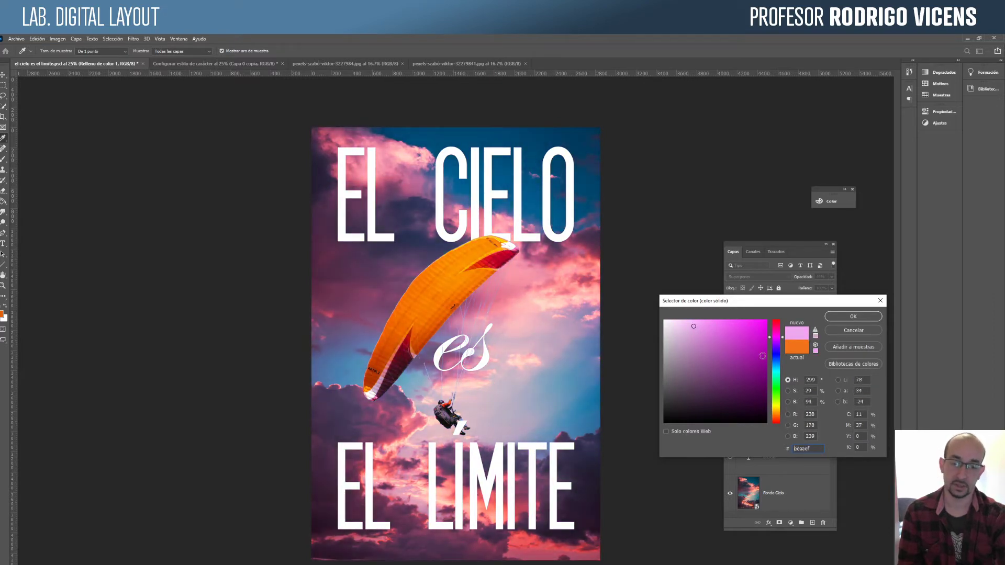
drag(771, 340, 770, 332)
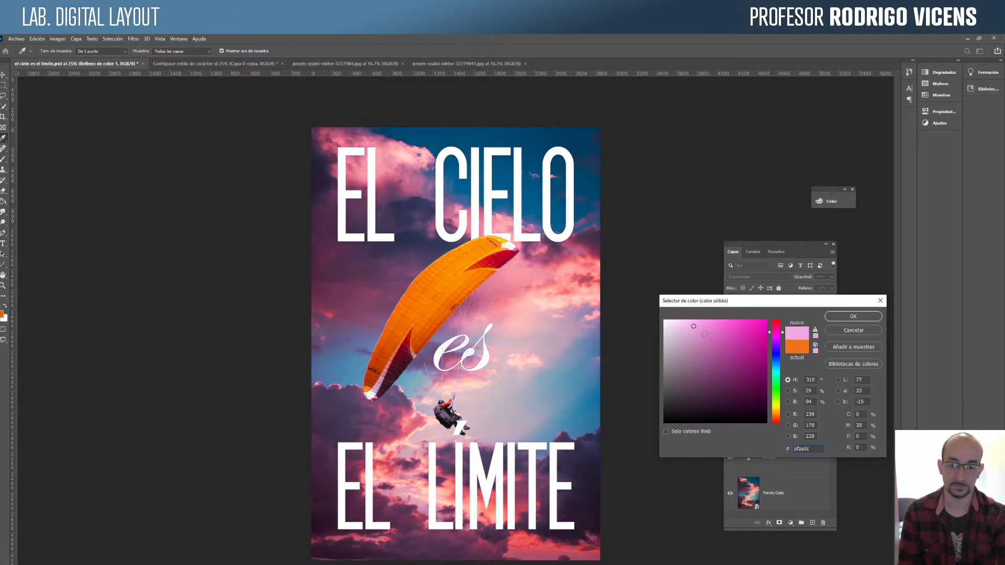
mouse_move(694, 326)
mouse_down()
mouse_move(704, 320)
mouse_move(707, 343)
mouse_move(710, 328)
mouse_up()
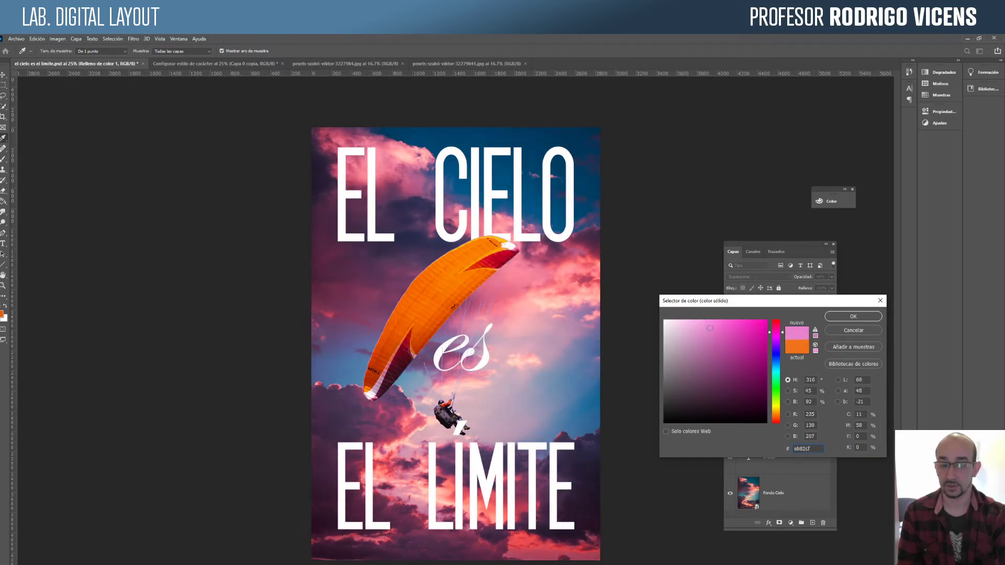
drag(776, 349, 779, 389)
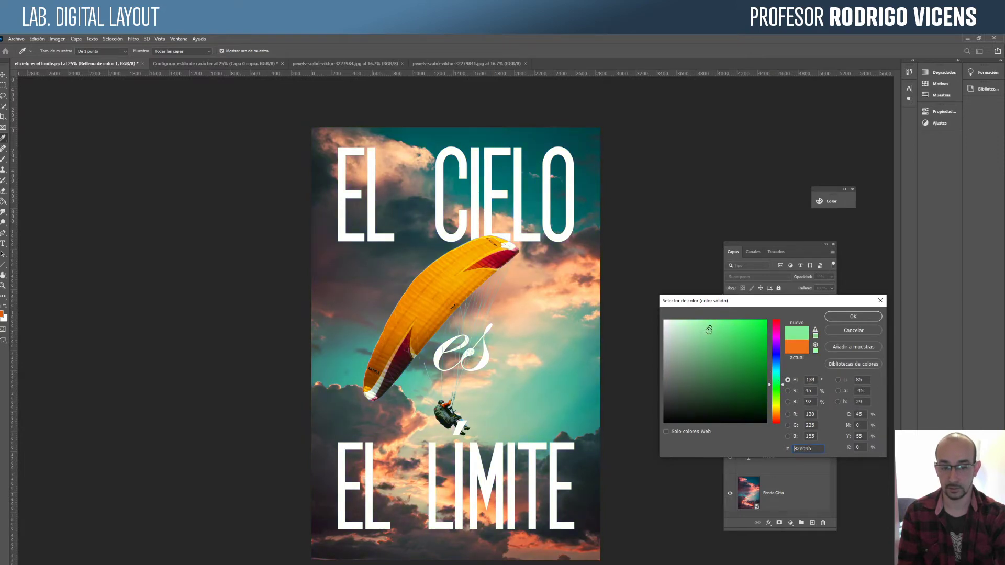
drag(752, 303, 768, 427)
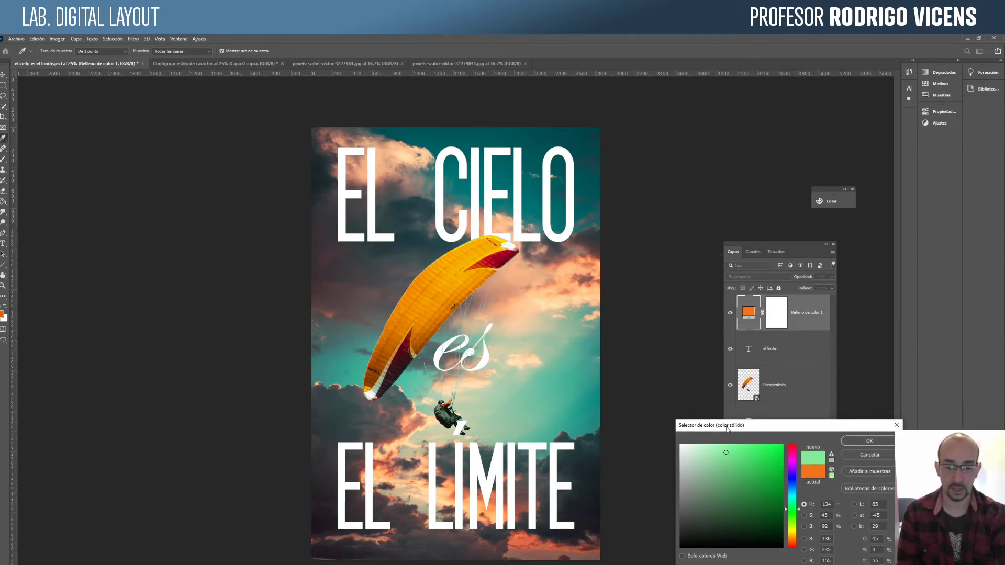
drag(765, 432, 769, 381)
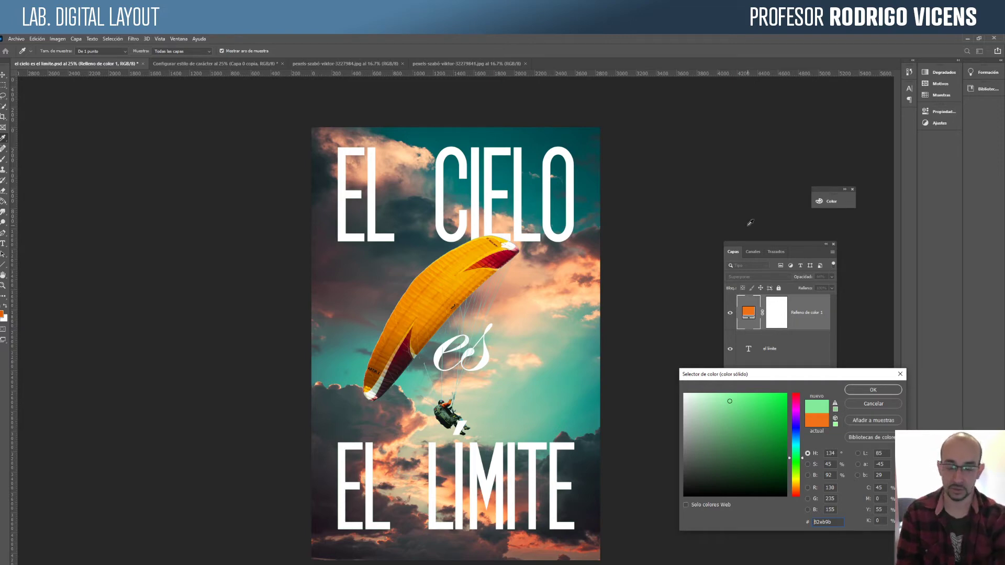
click(792, 441)
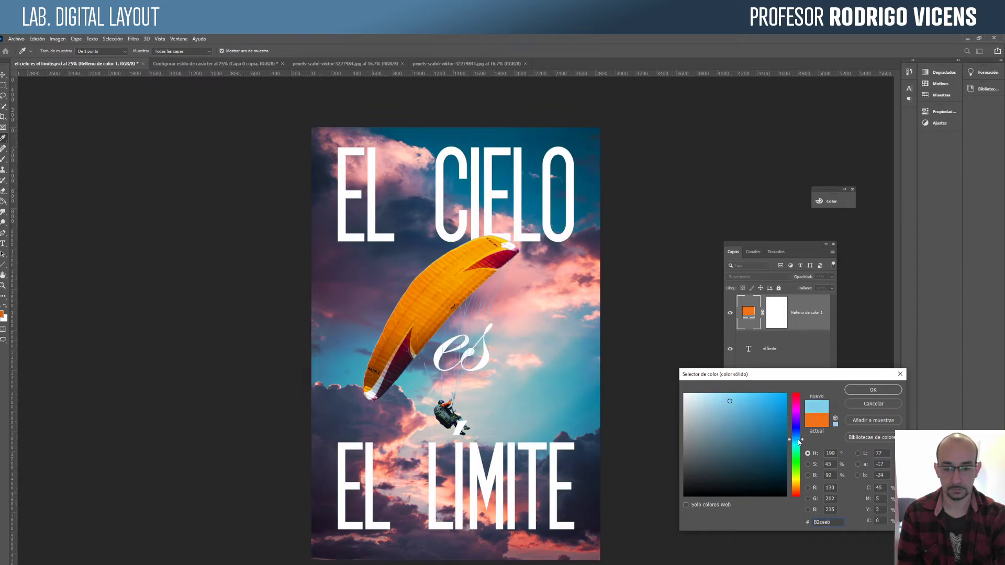
click(878, 391)
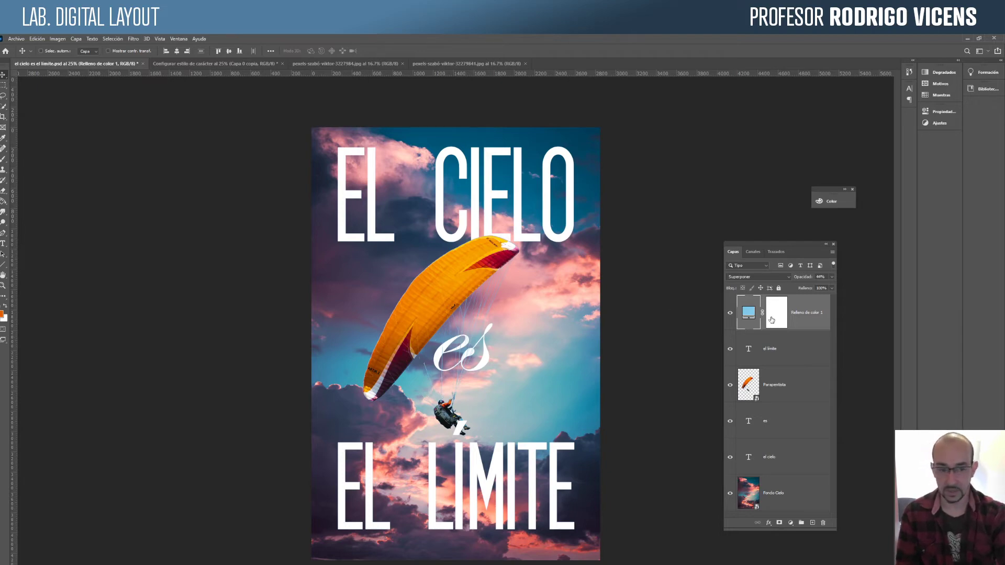
Step: Hide the blue colour fill layer and add a gradient fill layer above it using the Iridiscente_20 preset
click(730, 313)
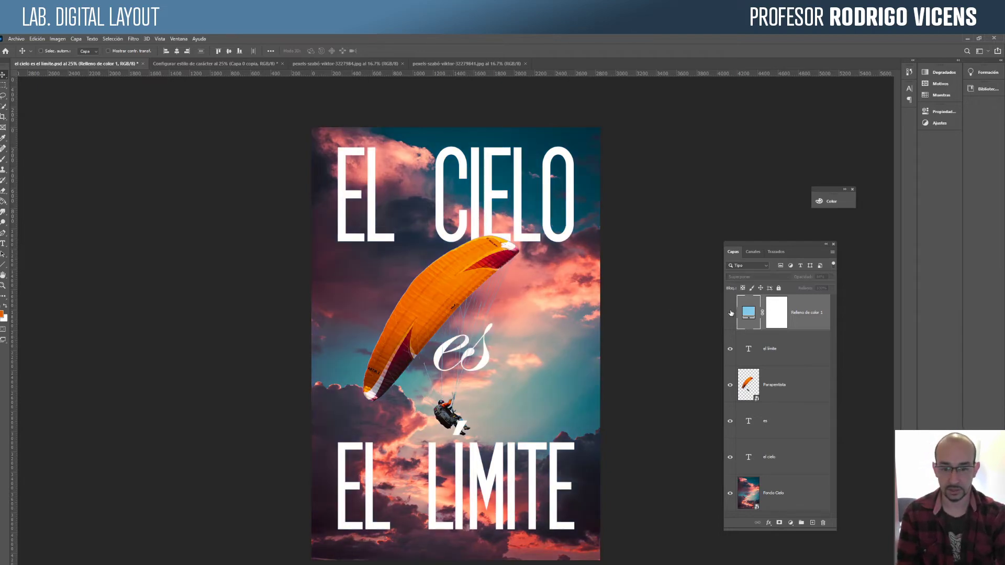
click(791, 523)
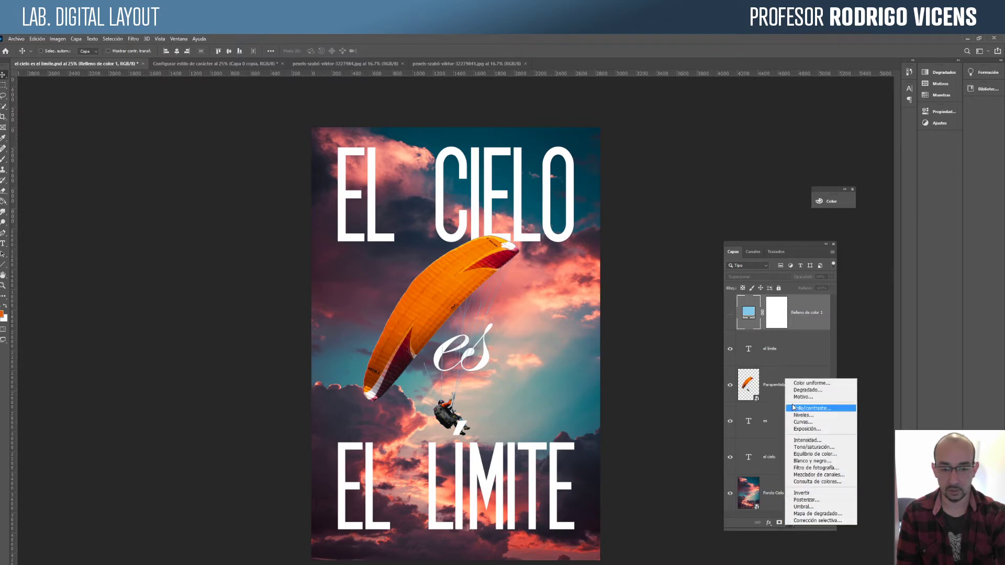
click(813, 389)
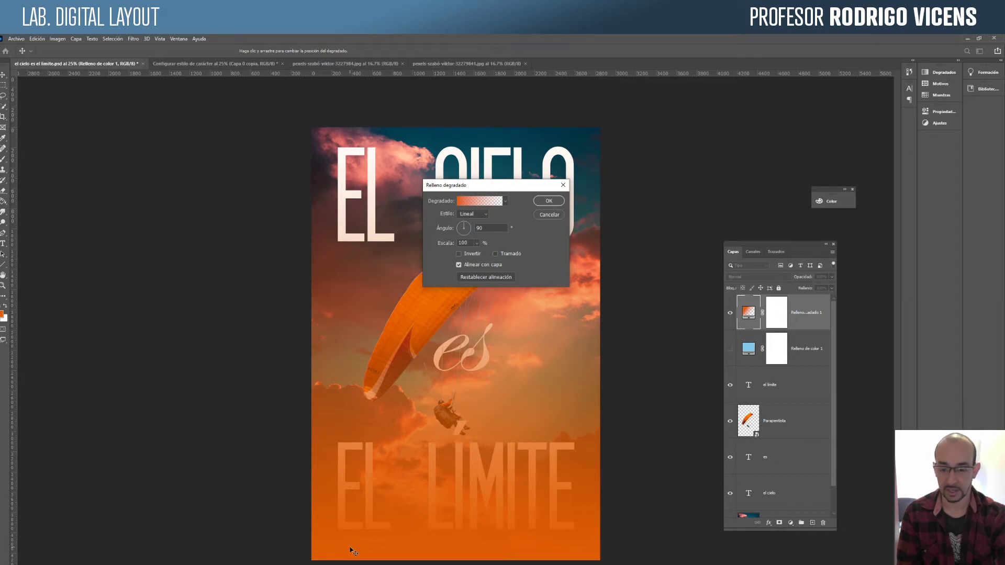
click(501, 204)
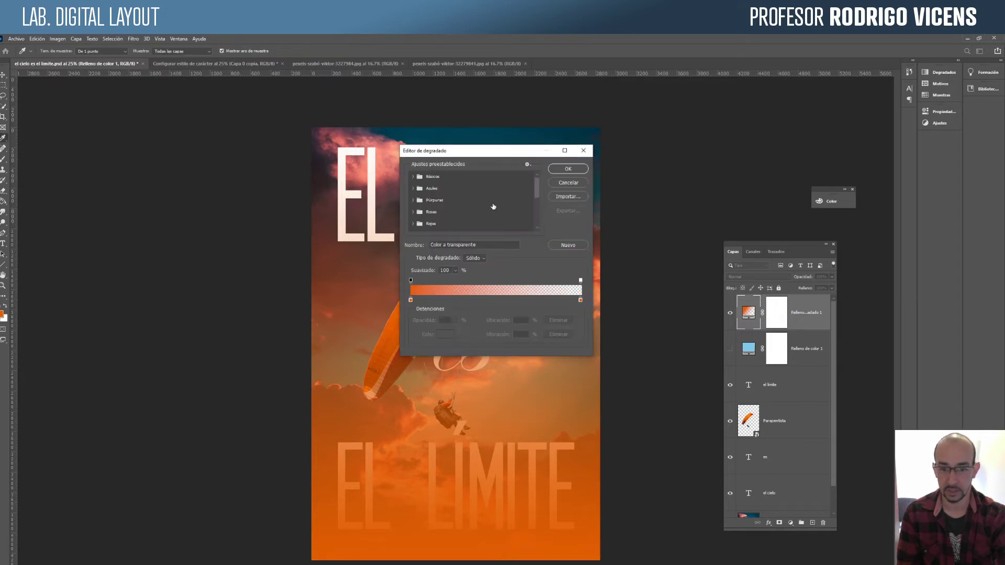
drag(541, 183, 539, 210)
click(413, 194)
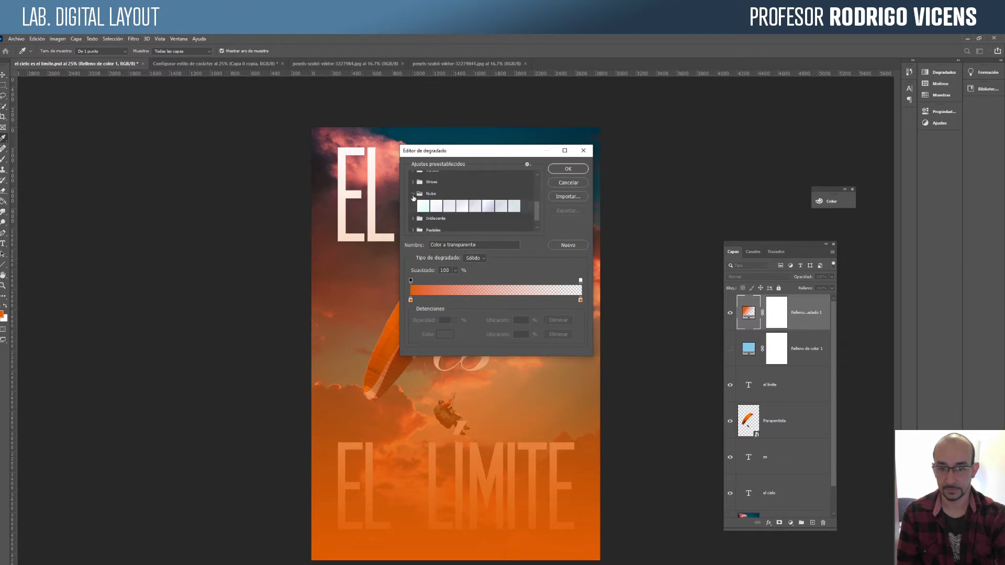
click(414, 218)
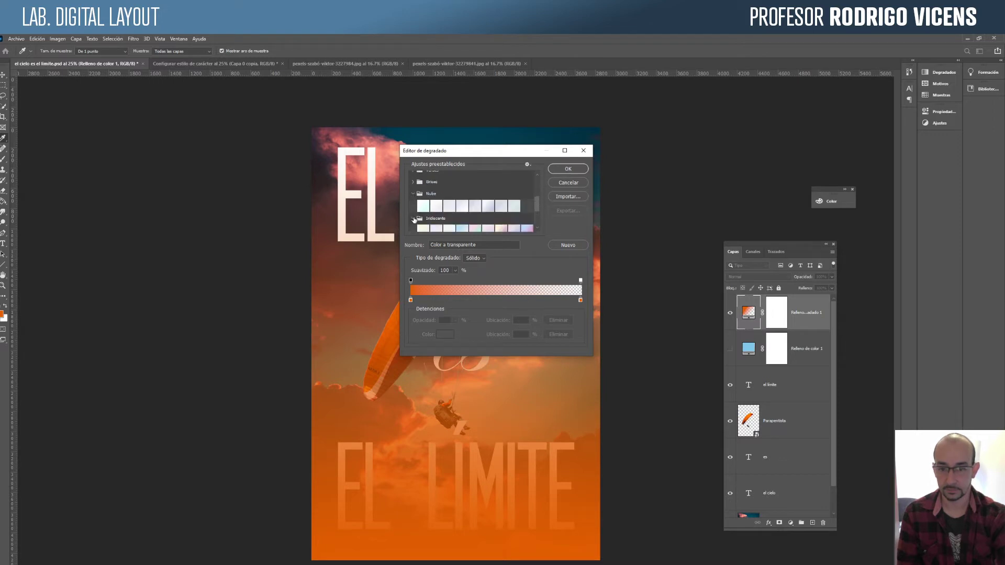
scroll(535, 216, down, 3)
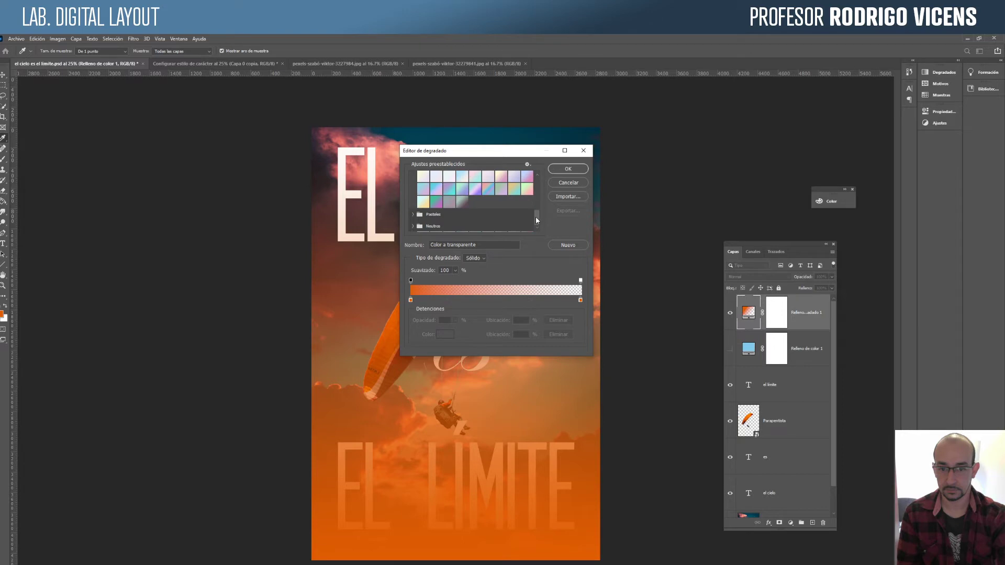
click(437, 203)
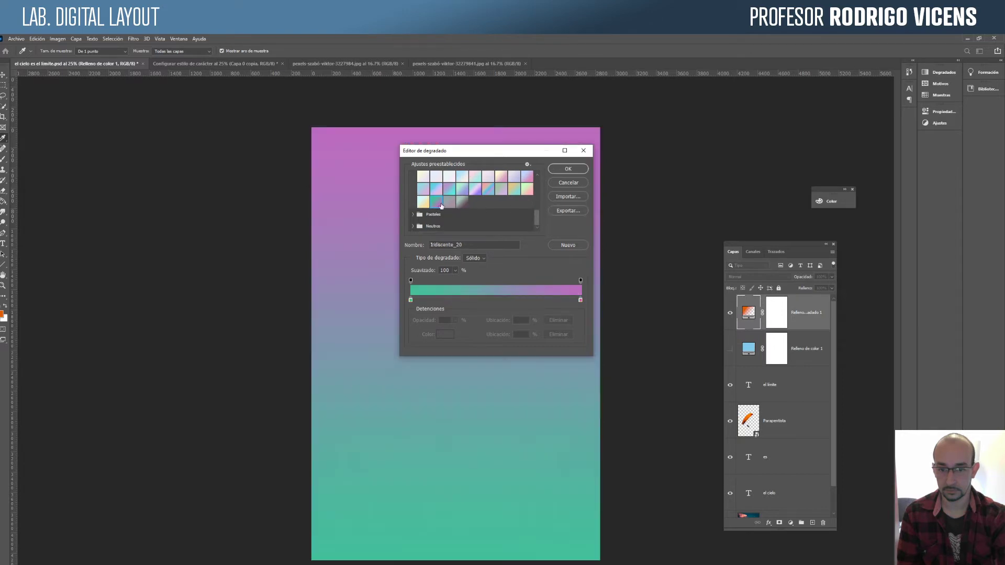
click(567, 169)
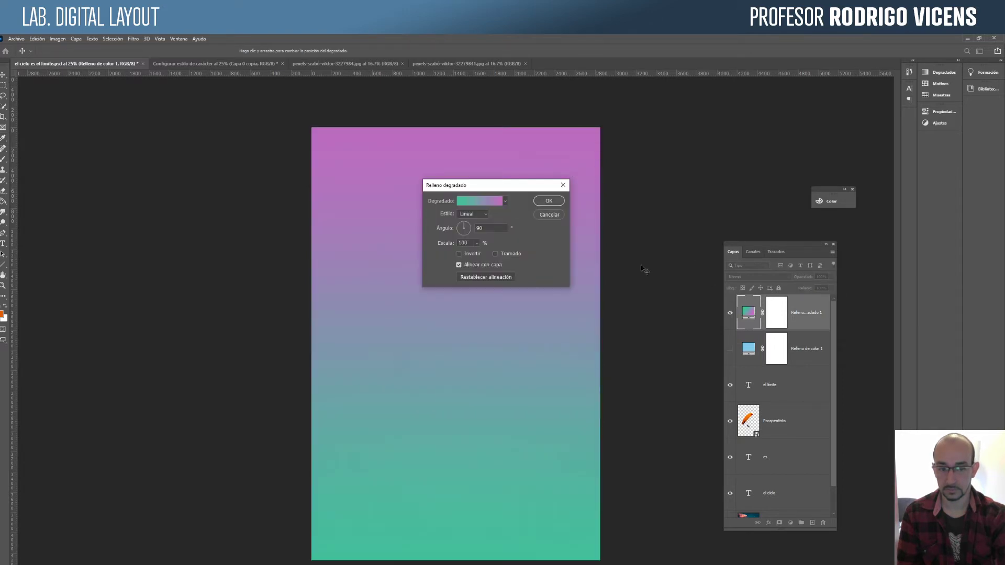
click(556, 203)
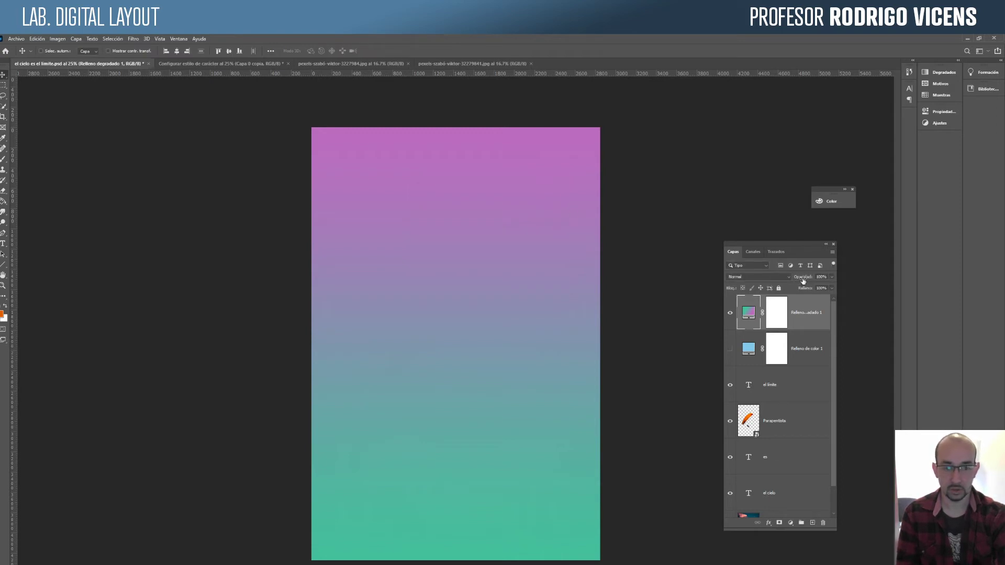
Step: Try 60% opacity and the Superponer blending mode on the gradient fill layer
key(6)
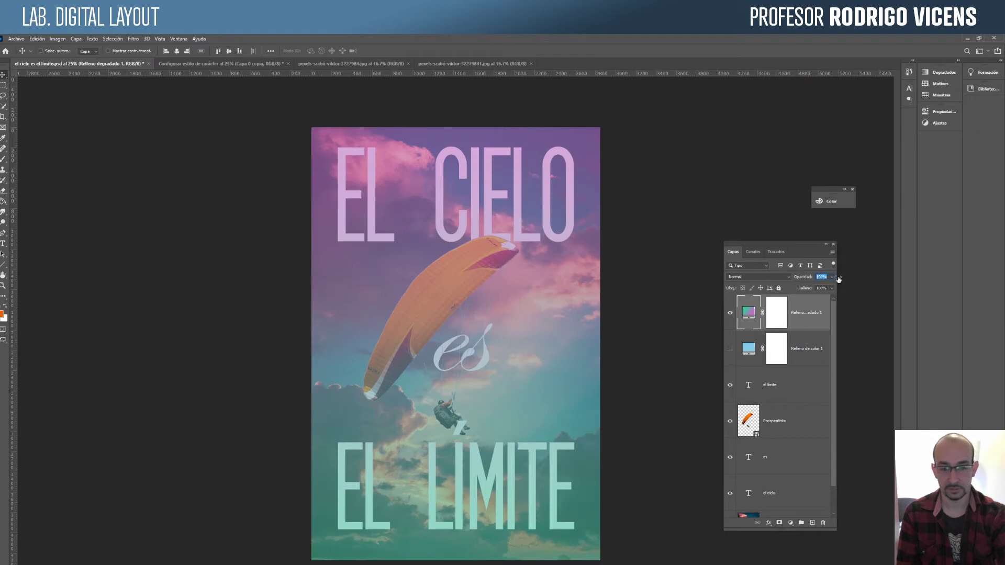
key(0)
click(758, 278)
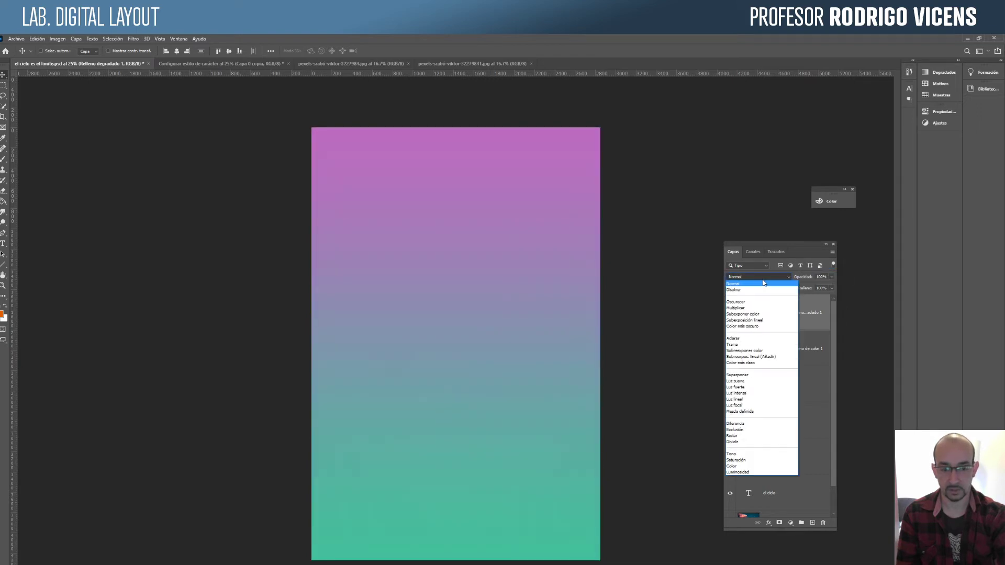
click(761, 376)
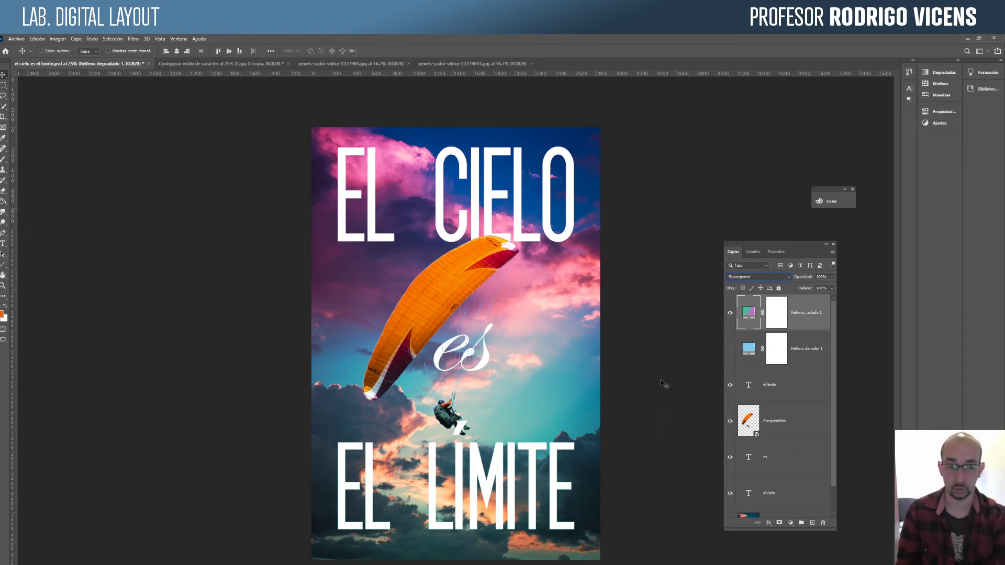
Step: Set the gradient fill layer's blending mode to Dividir and lower its opacity to about 35%
click(741, 283)
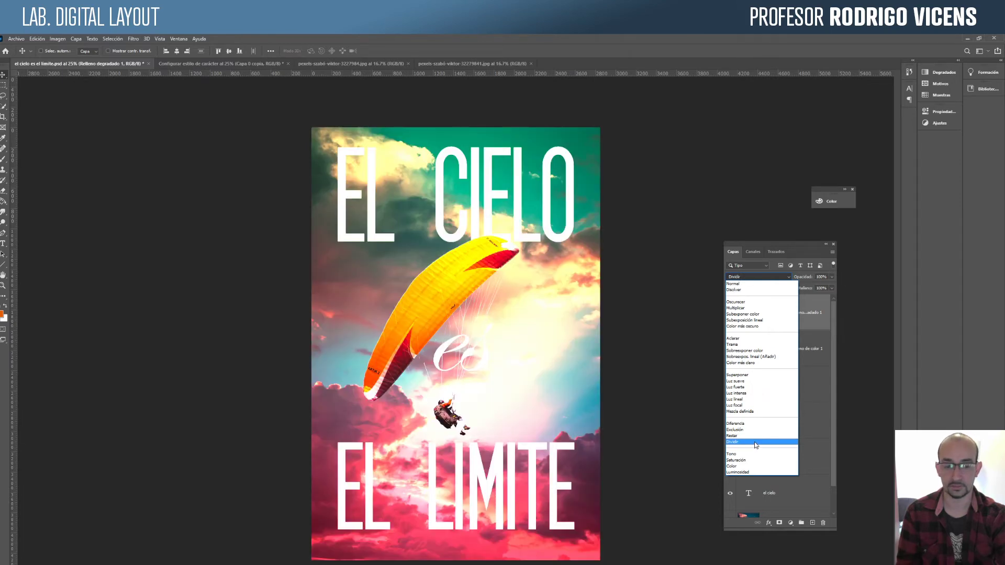
click(755, 443)
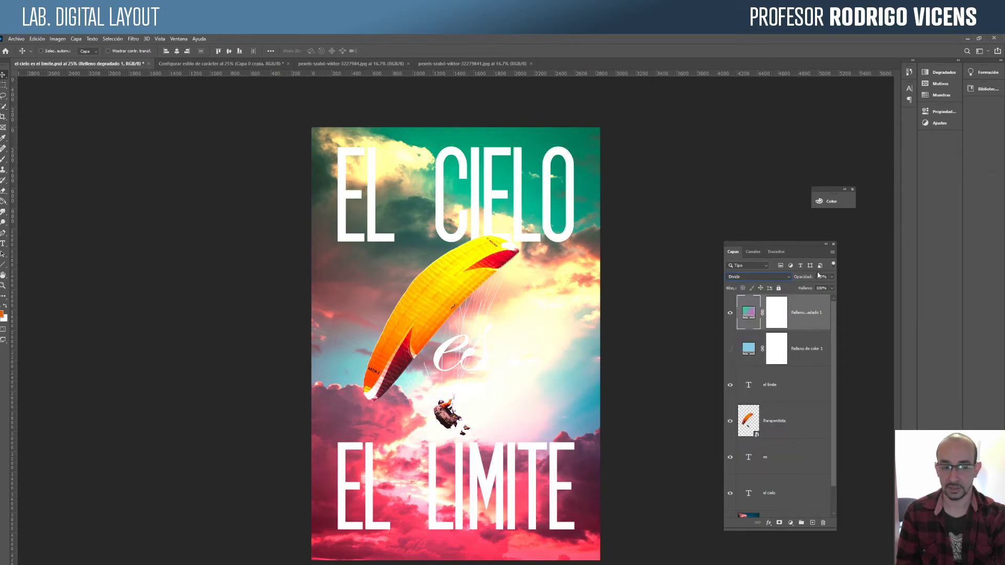
drag(804, 280, 777, 283)
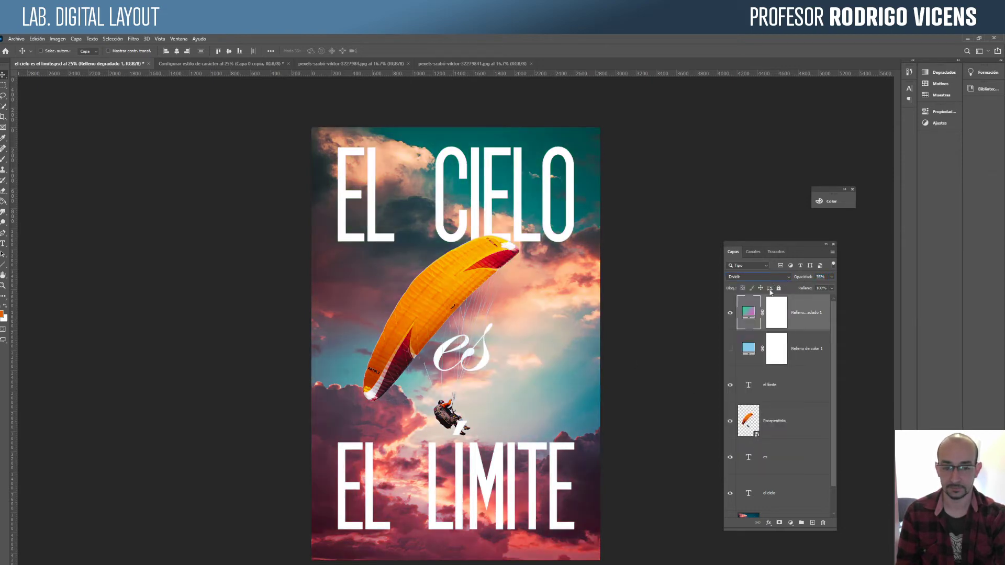
Step: Toggle the gradient fill layer's visibility to compare the poster with and without its tint
click(729, 314)
click(729, 314)
click(729, 314)
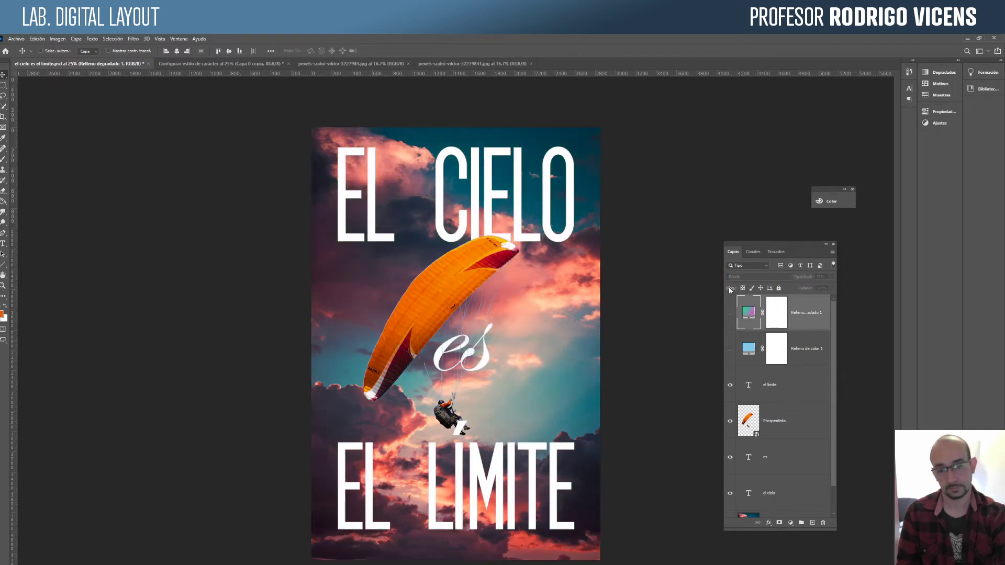
click(729, 315)
click(729, 314)
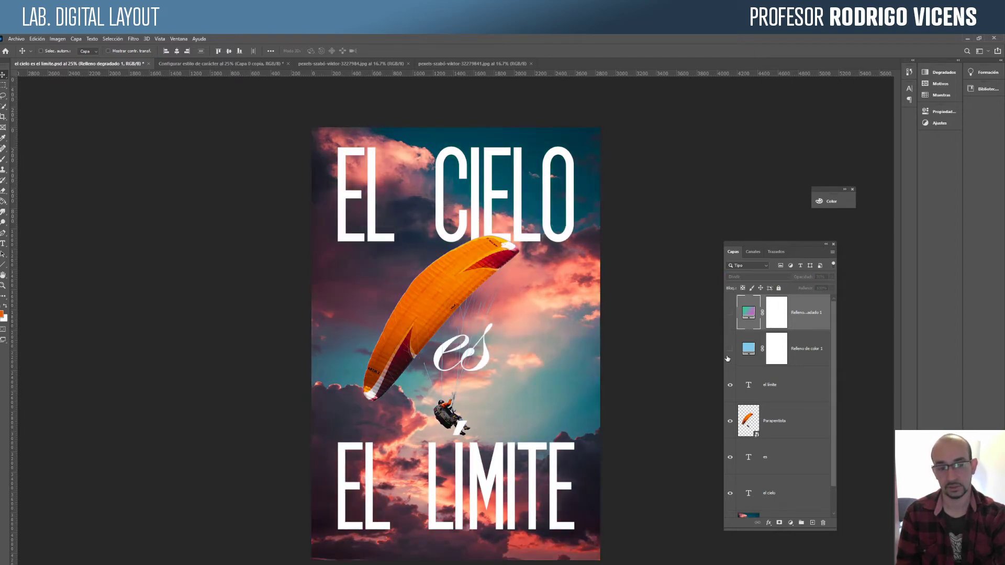
Step: Show the blue colour fill layer and the gradient fill layer together so both tints combine
click(731, 351)
click(730, 351)
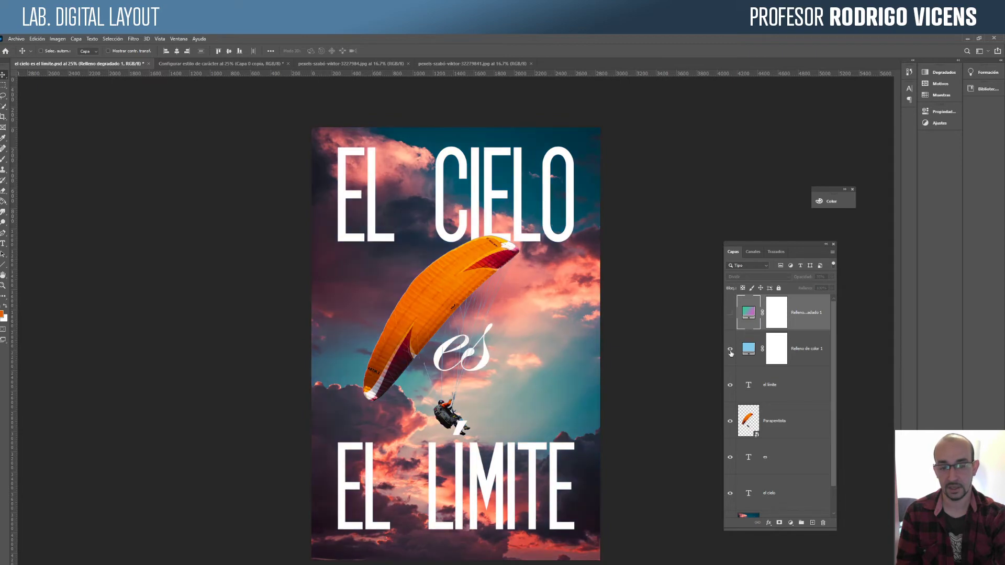
click(731, 351)
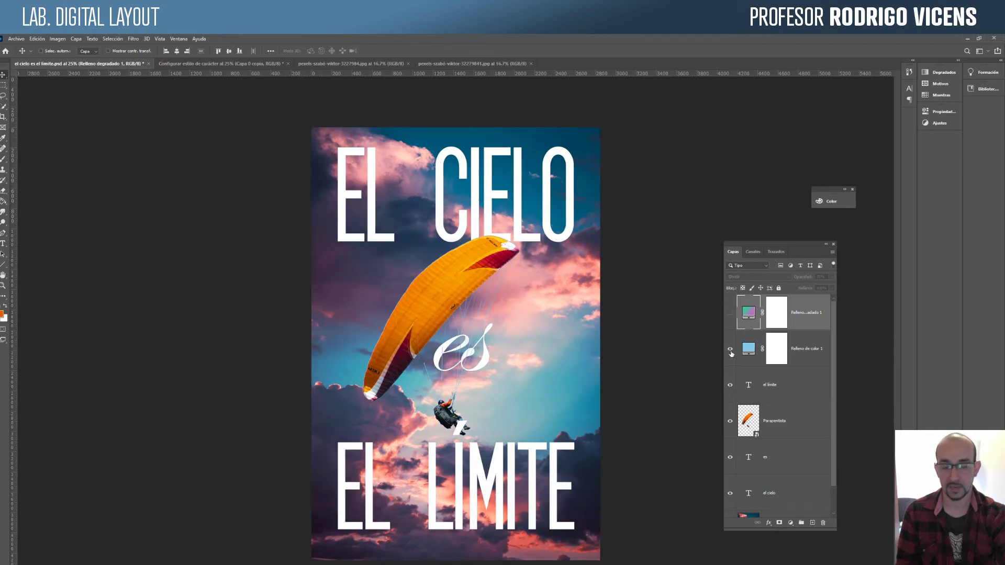
click(729, 314)
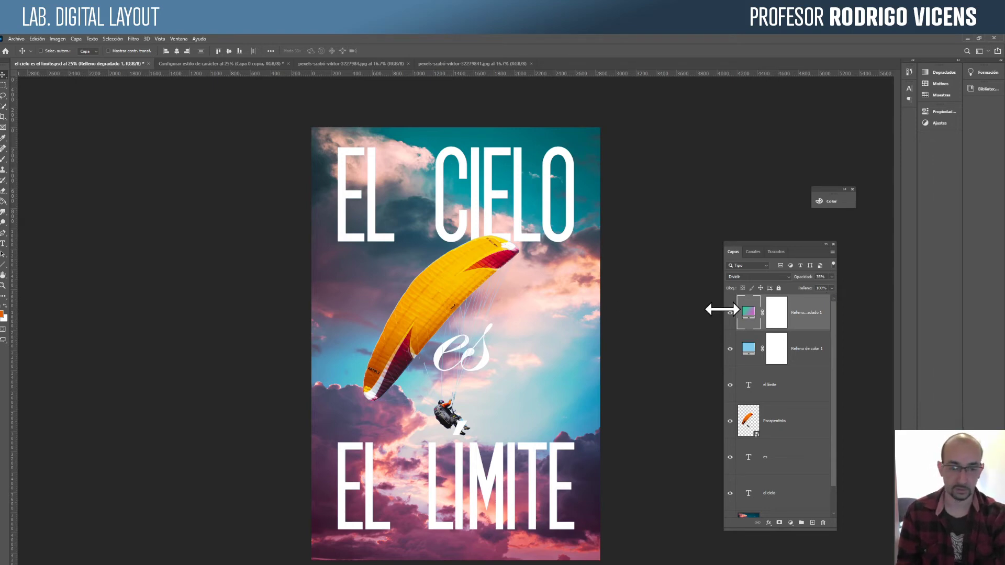
Step: Toggle the colour and gradient fill layers off and on to compare their effect on the poster
click(746, 348)
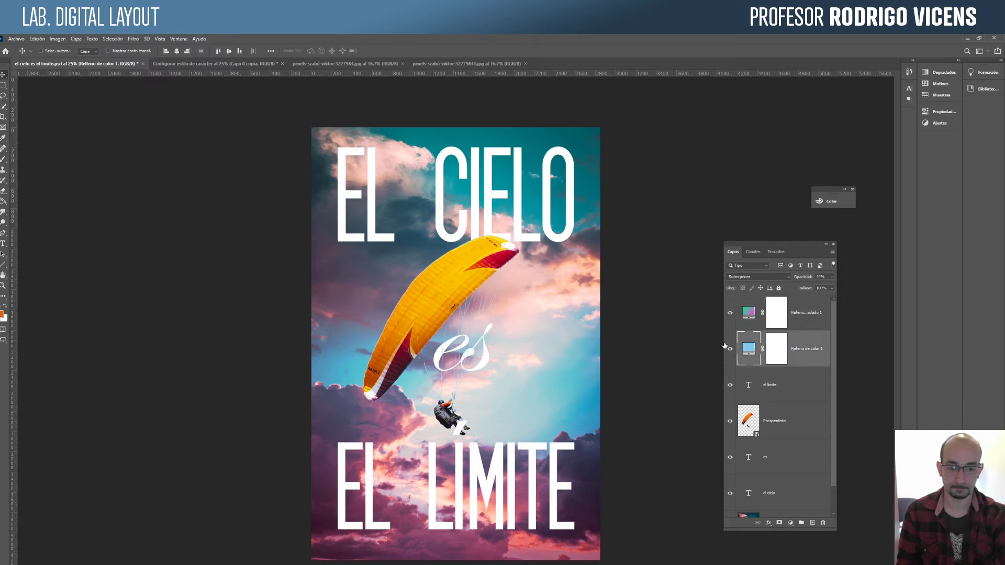
click(730, 349)
click(730, 313)
click(730, 349)
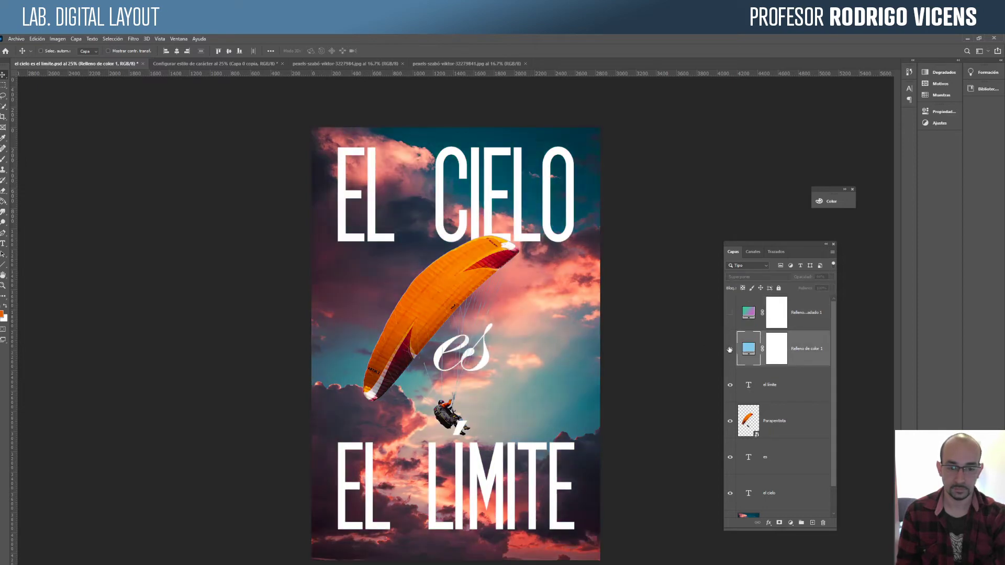
click(730, 313)
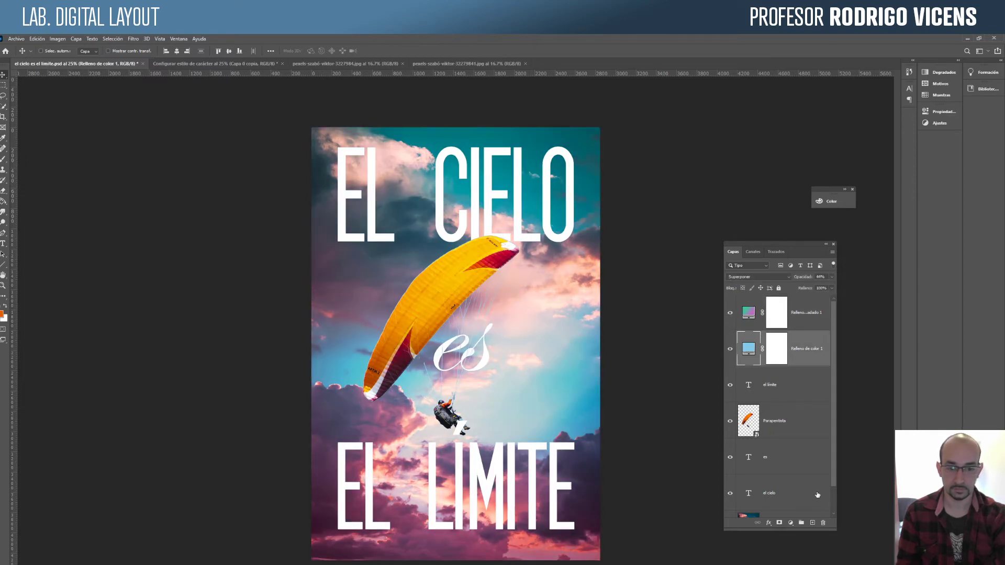
click(730, 350)
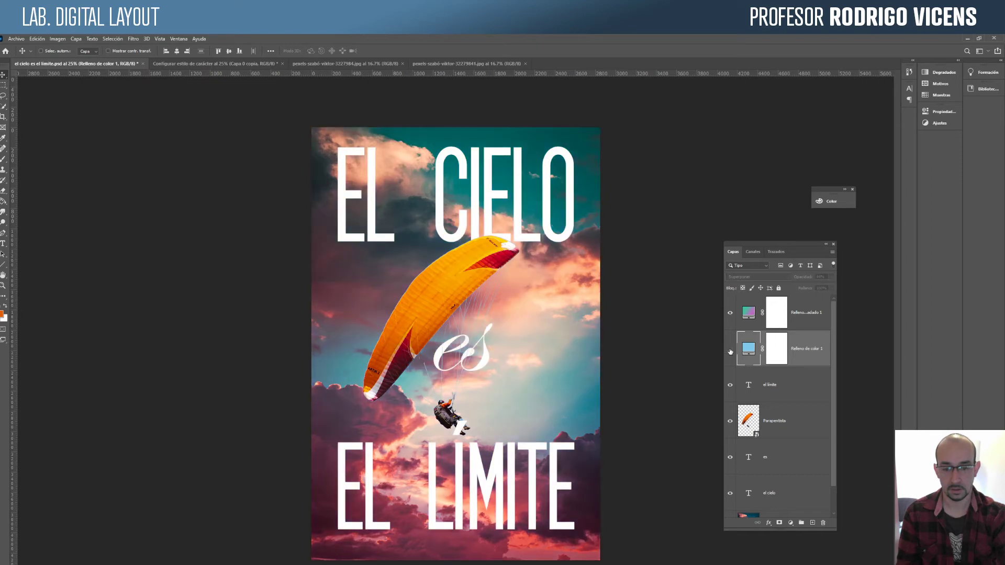
click(731, 349)
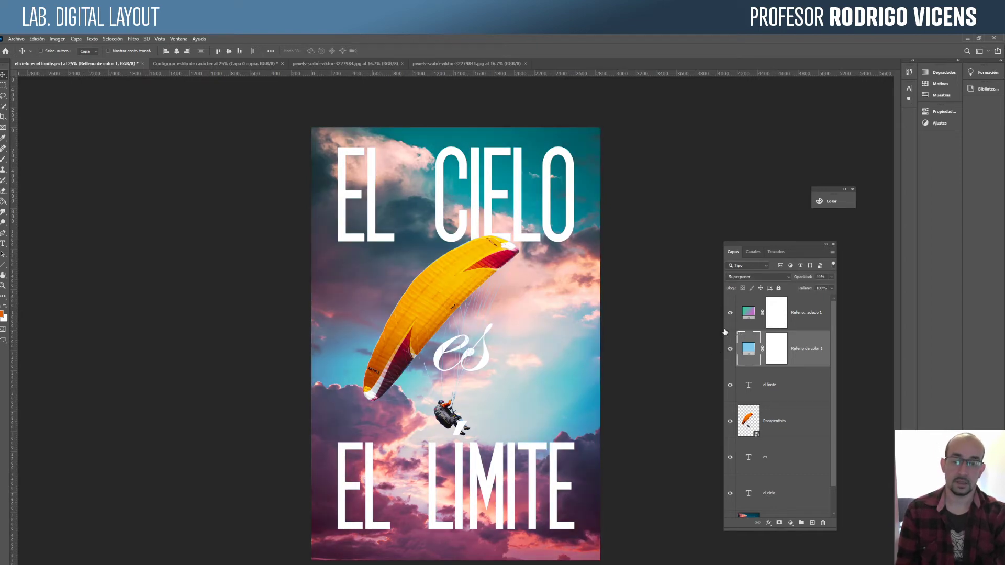
Step: Examine the suspension lines around "es" up close and open the contents of the Parapentista smart object
key(z)
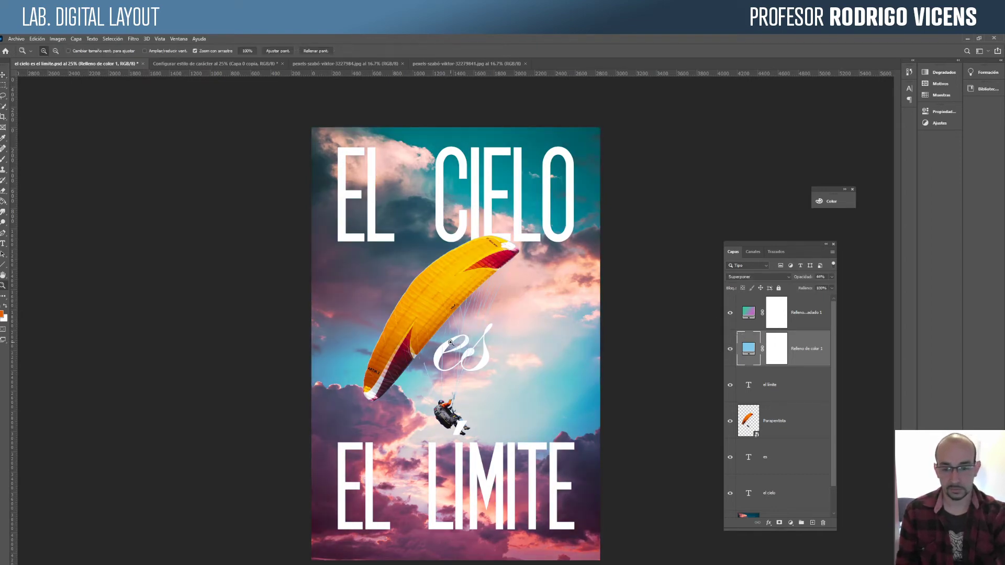
click(456, 340)
click(460, 337)
click(469, 346)
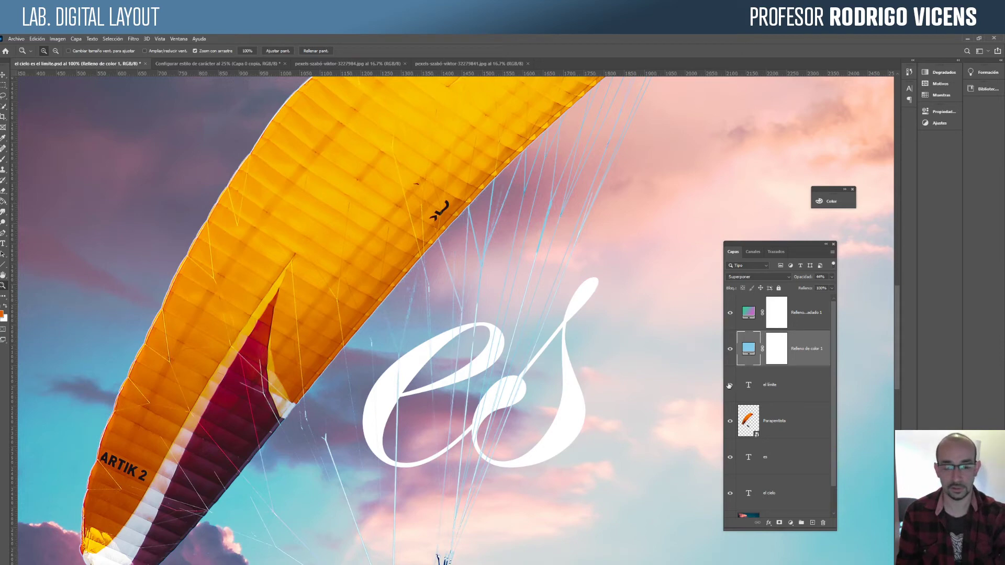
click(743, 425)
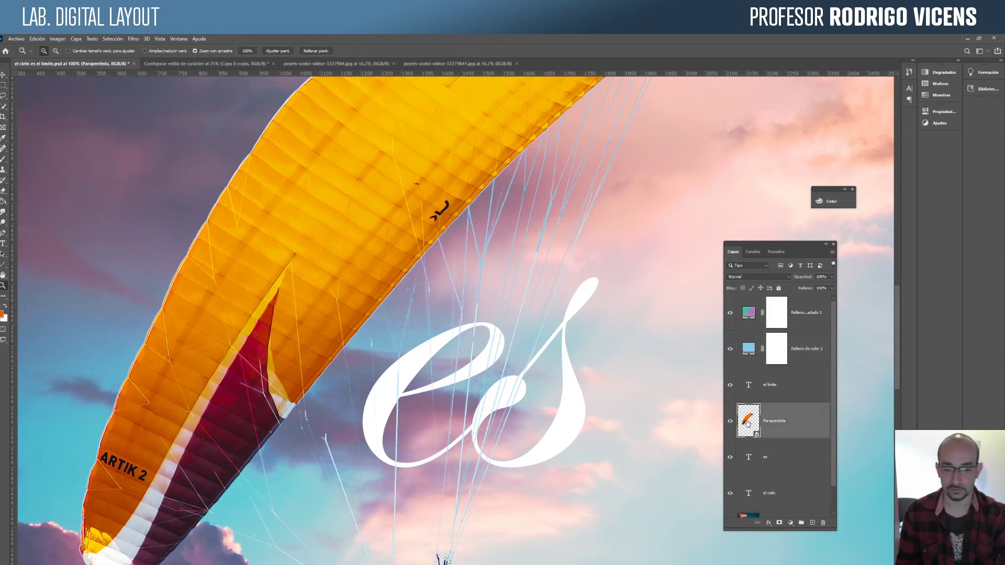
double_click(748, 421)
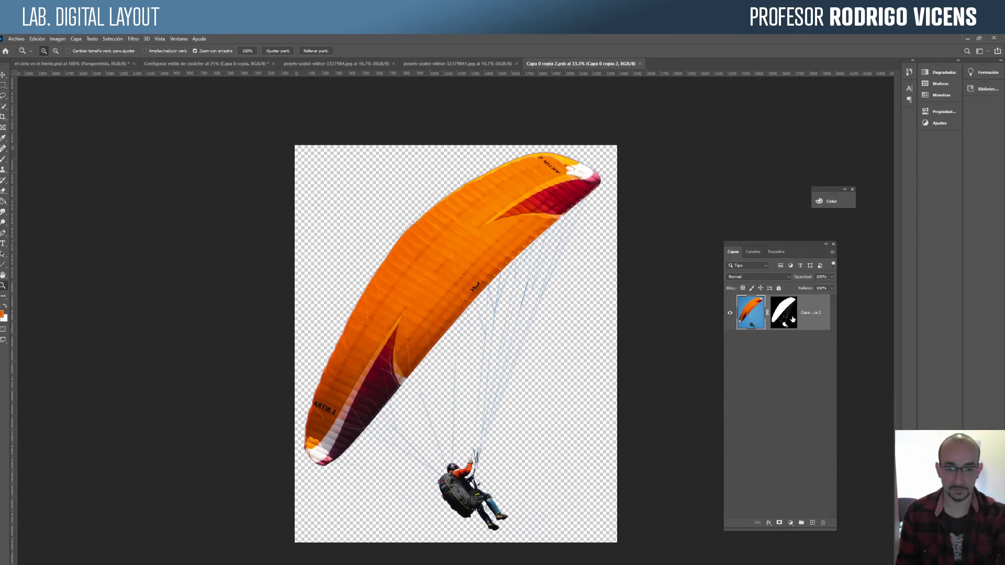
Step: Compare the paraglider with its layer mask disabled and enabled, and display the mask alone around the lines above the pilot
shift+click(792, 319)
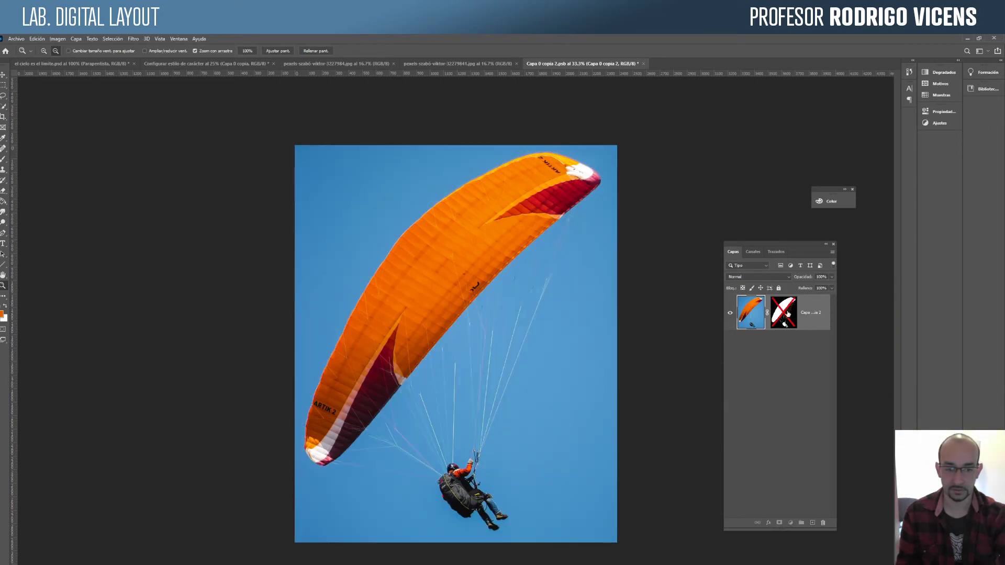
alt+click(794, 310)
alt+click(794, 311)
alt+click(794, 311)
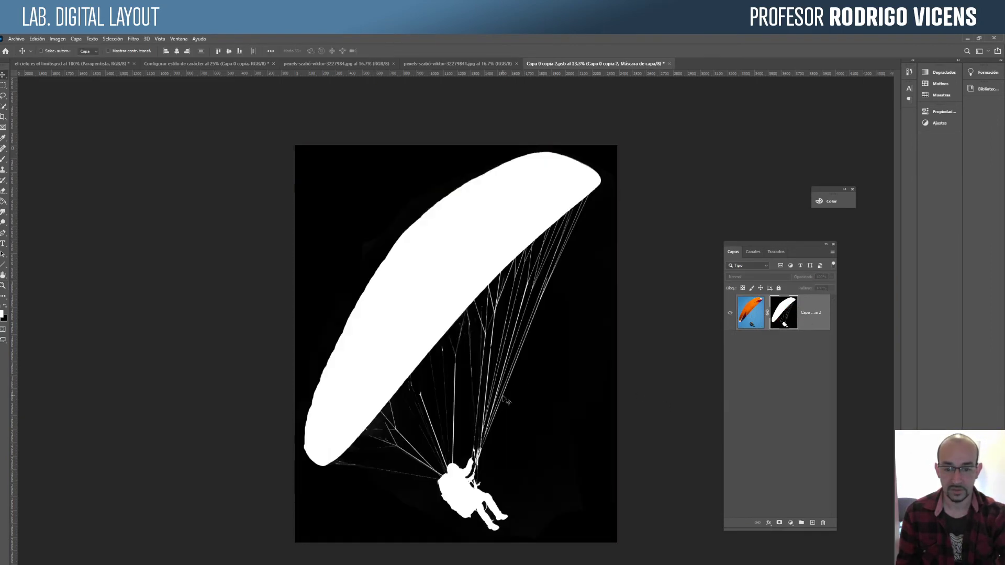
click(489, 409)
click(441, 433)
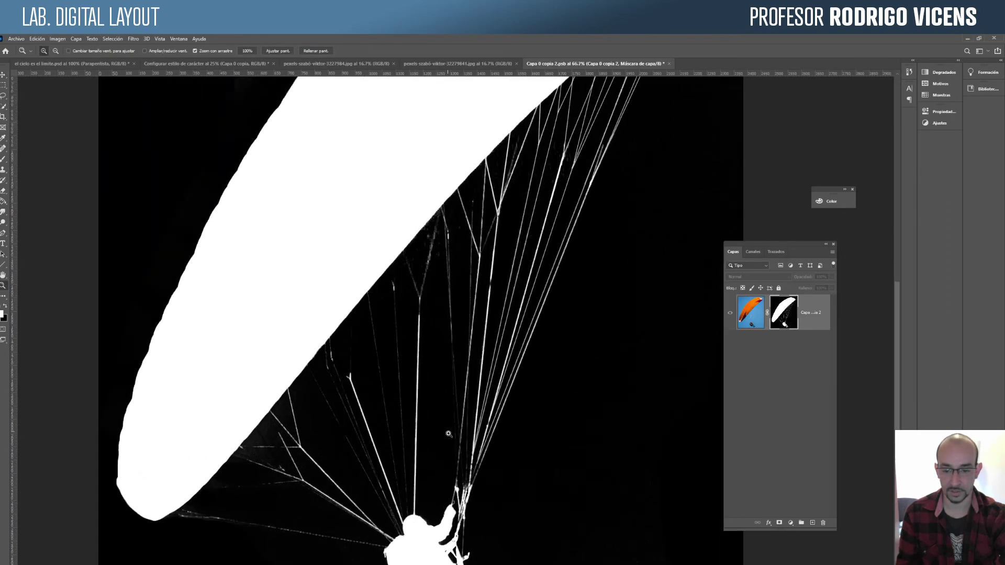
click(442, 438)
click(419, 438)
drag(420, 438, 482, 316)
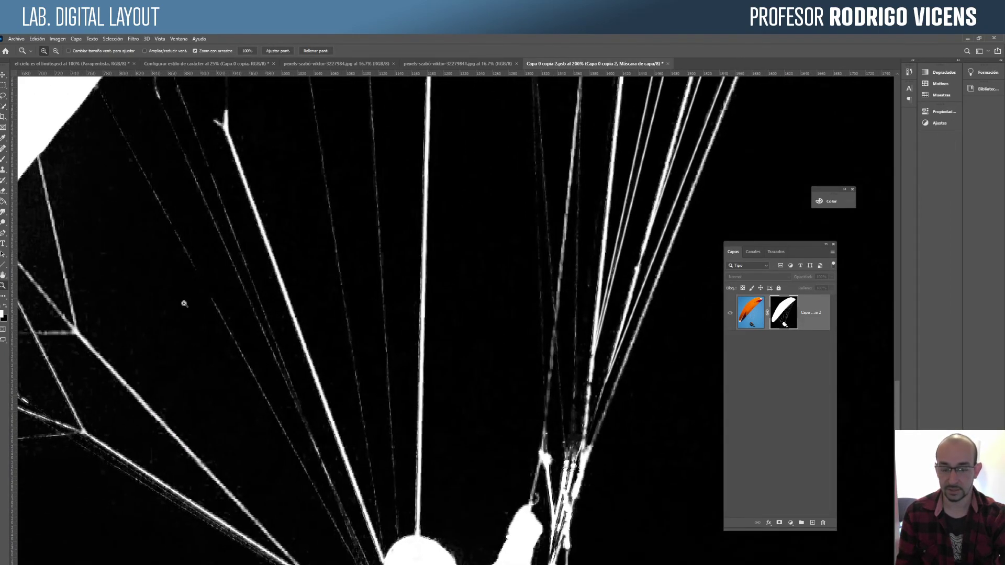
Step: Paint black with a resized brush over the suspension lines above the pilot on the mask, and save the smart object contents
click(3, 159)
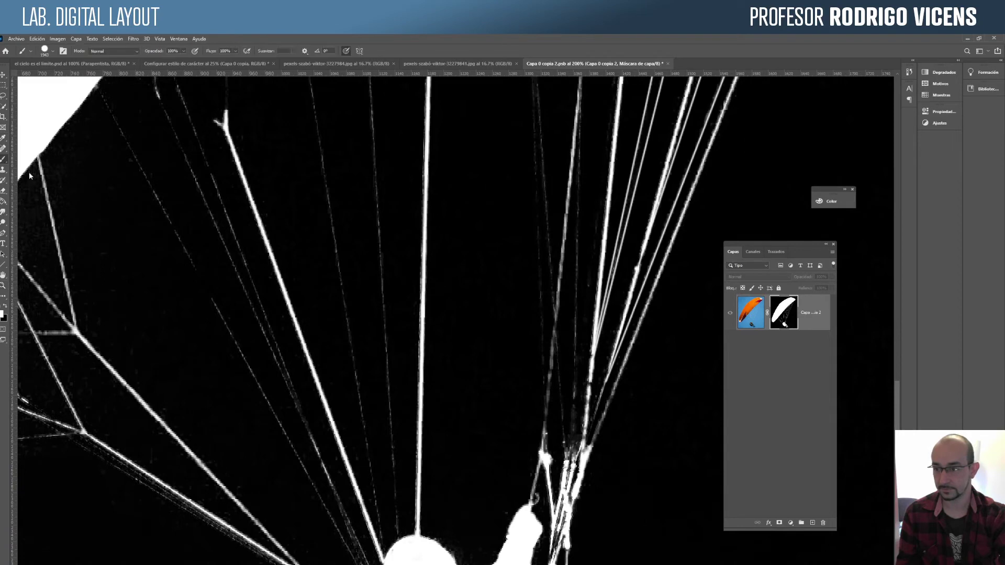
drag(489, 457, 481, 432)
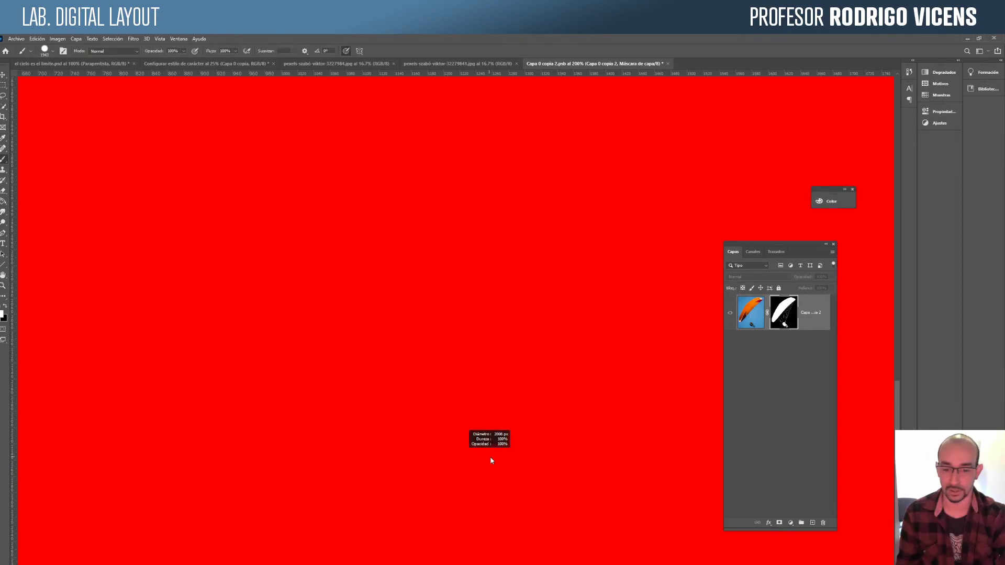
mouse_move(528, 390)
mouse_down()
mouse_move(564, 398)
mouse_move(545, 387)
mouse_up()
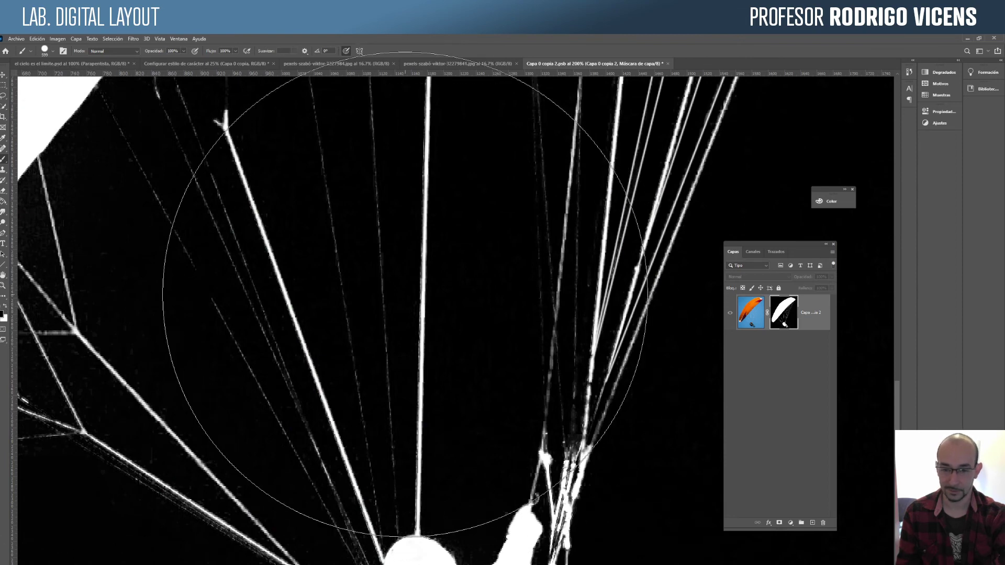
mouse_move(541, 312)
mouse_down()
mouse_move(435, 339)
mouse_move(700, 287)
mouse_move(696, 251)
mouse_move(723, 225)
mouse_move(295, 338)
mouse_move(426, 392)
mouse_move(330, 404)
mouse_move(639, 393)
mouse_up()
key(ctrl+s)
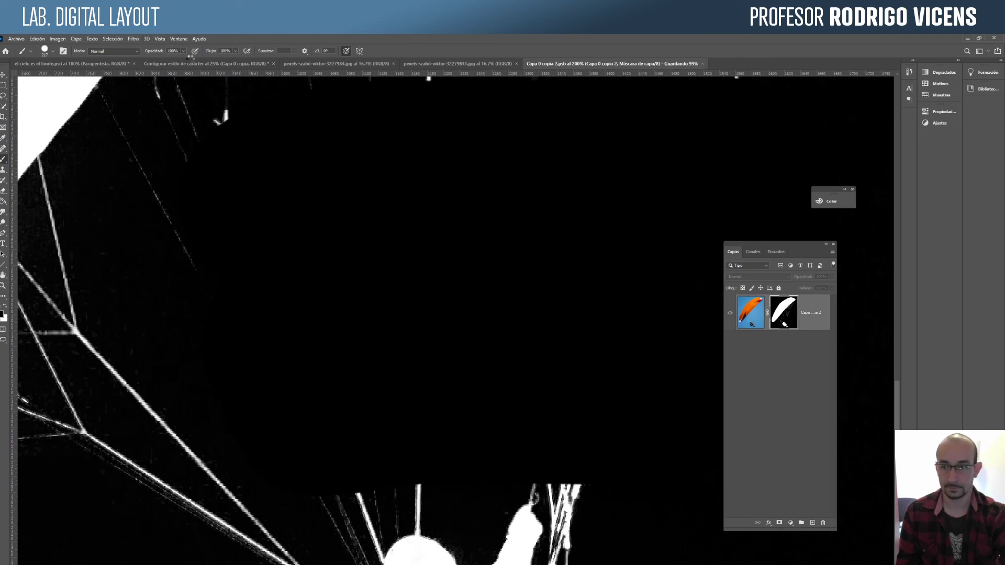
Step: Return to the "el cielo es el limite" poster, check the lines around "es", and save the document without rasterizing the smart object
click(99, 63)
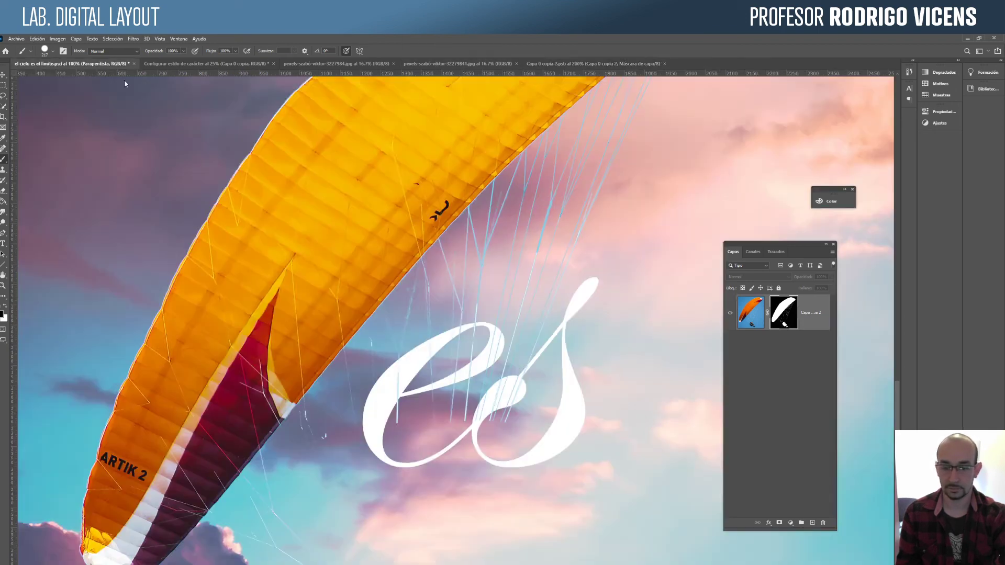
key(h)
drag(543, 500, 579, 381)
scroll(619, 344, up, 1)
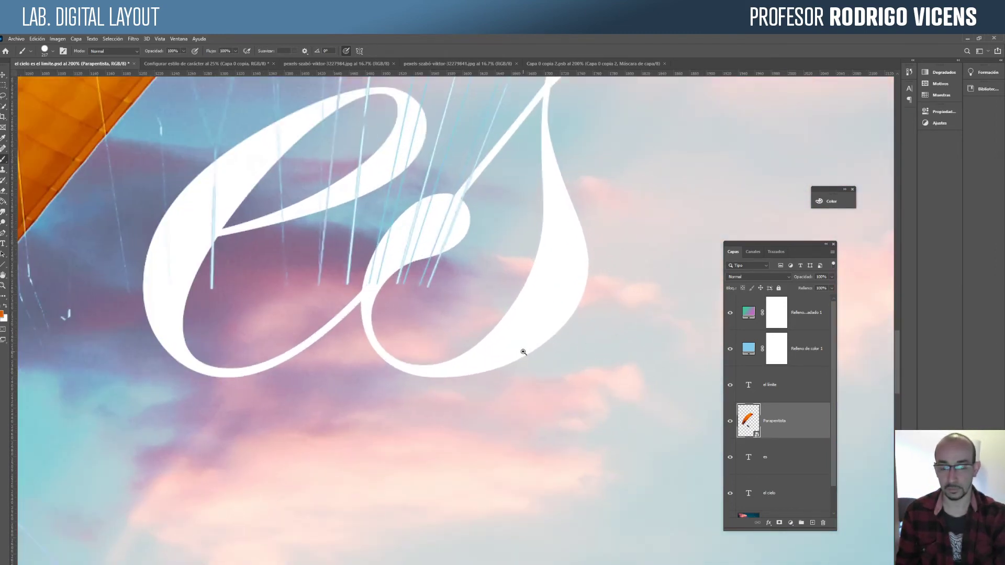
key(ctrl+0)
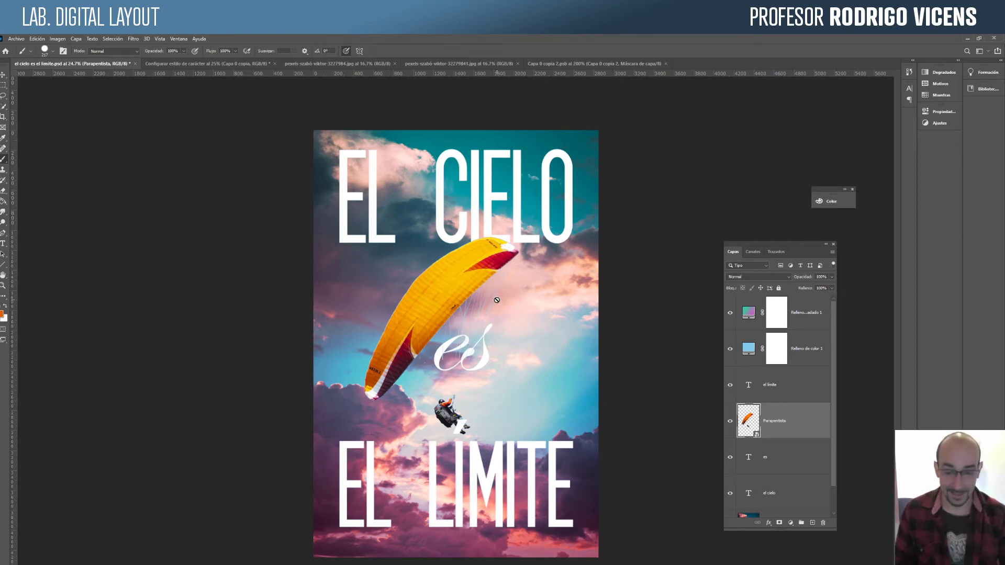
key(ctrl+s)
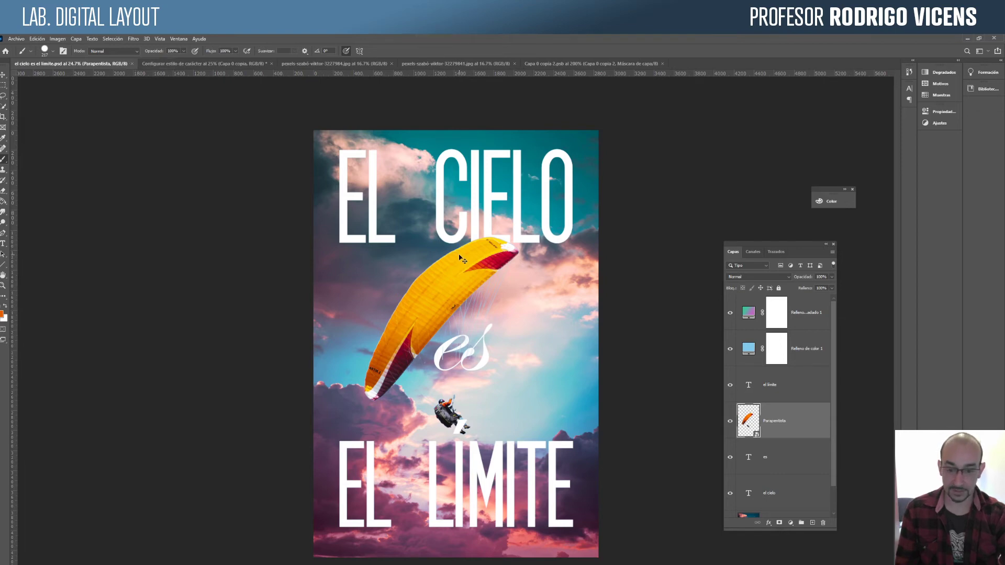
click(456, 382)
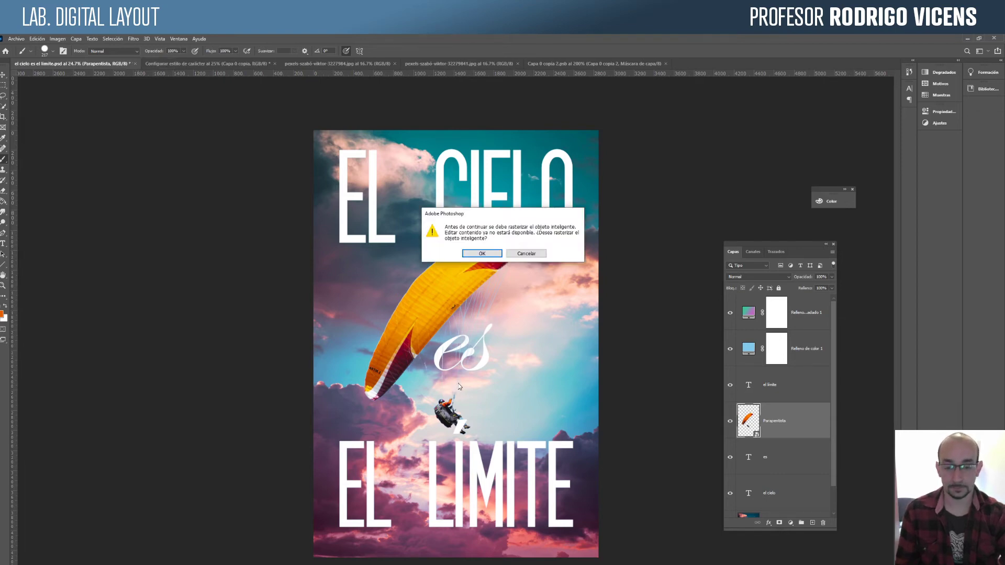
click(528, 254)
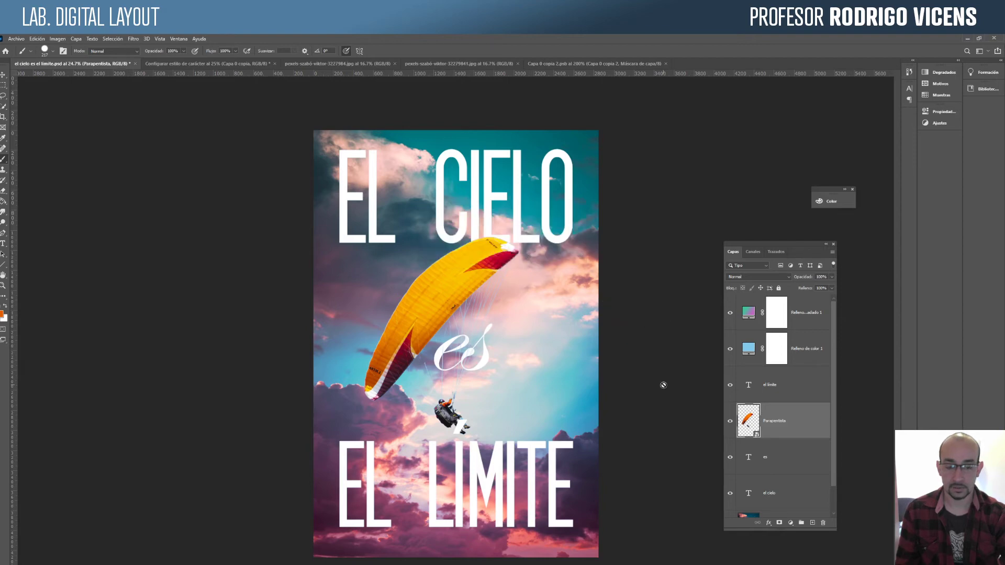
scroll(760, 453, down, 1)
scroll(775, 510, up, 1)
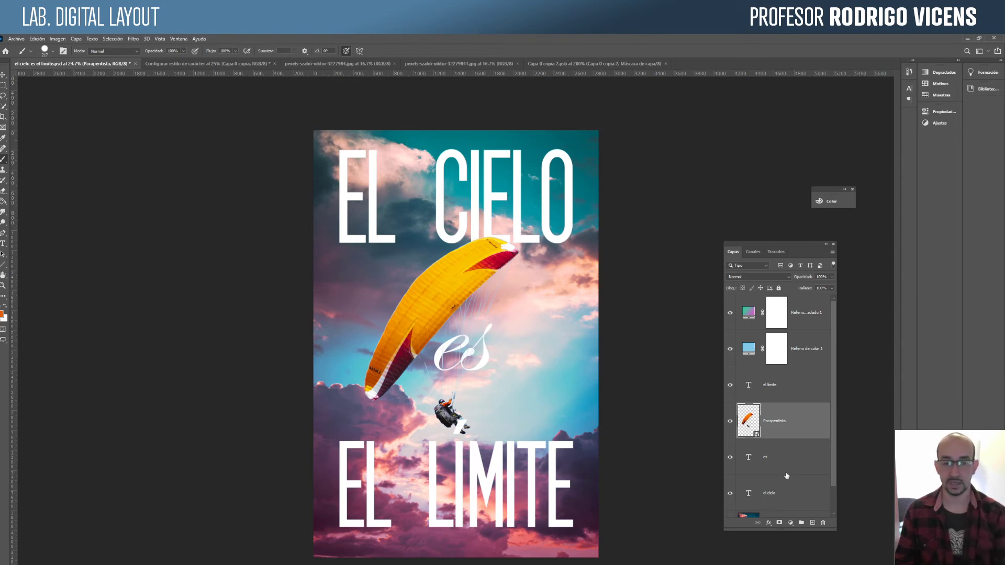
Step: Save the poster document and start a Save As to the computer, opting out of being shown the save-location choice again
click(24, 39)
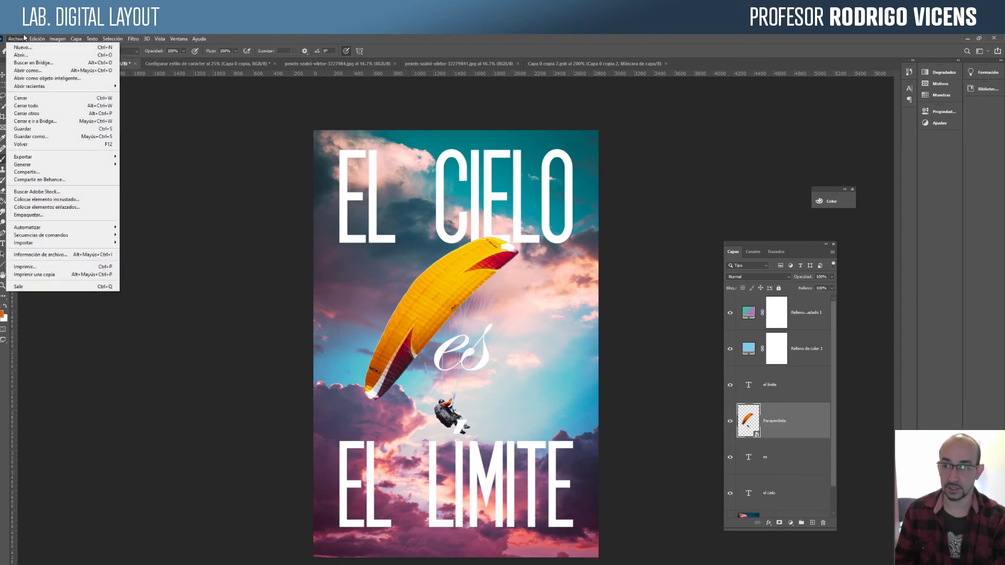
click(48, 131)
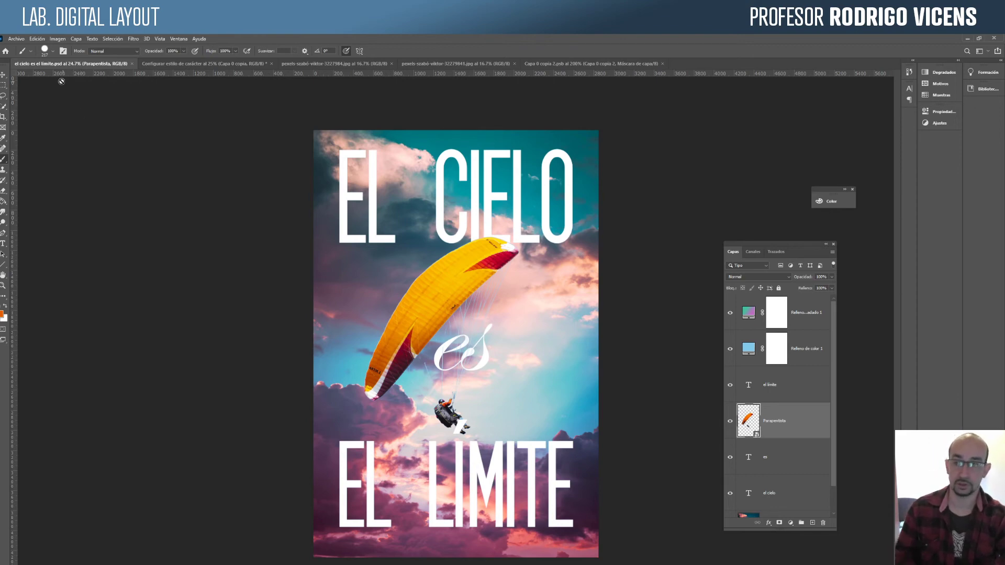
click(24, 40)
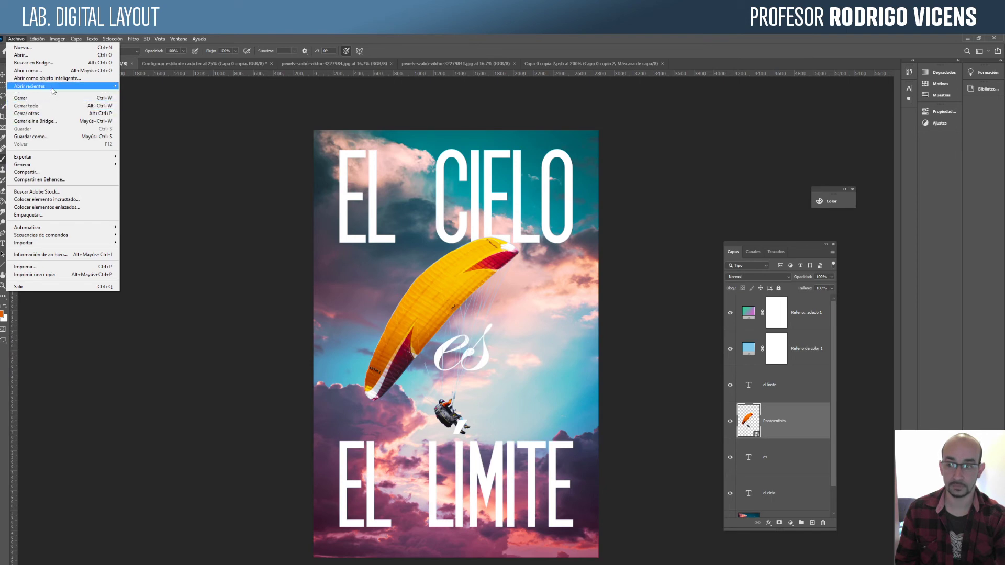
click(57, 136)
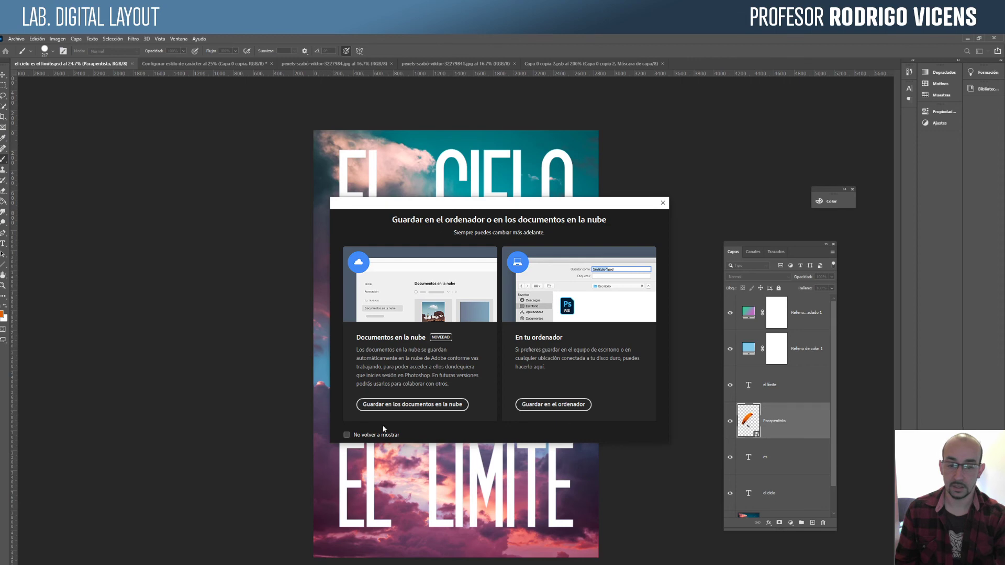
click(345, 434)
click(555, 407)
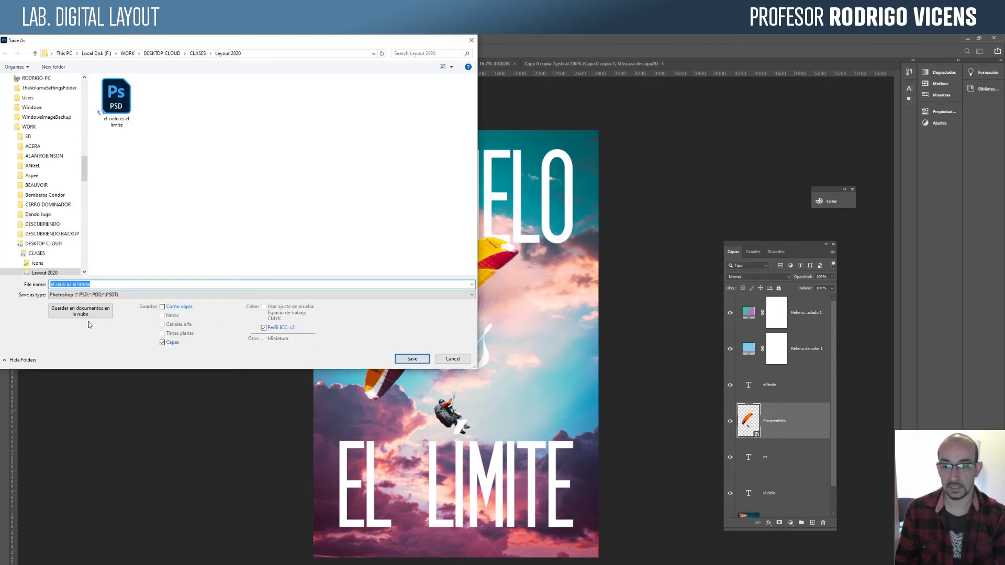
Step: Save "el cielo es el limite" in JPEG format in the Layout 2020 folder
click(107, 294)
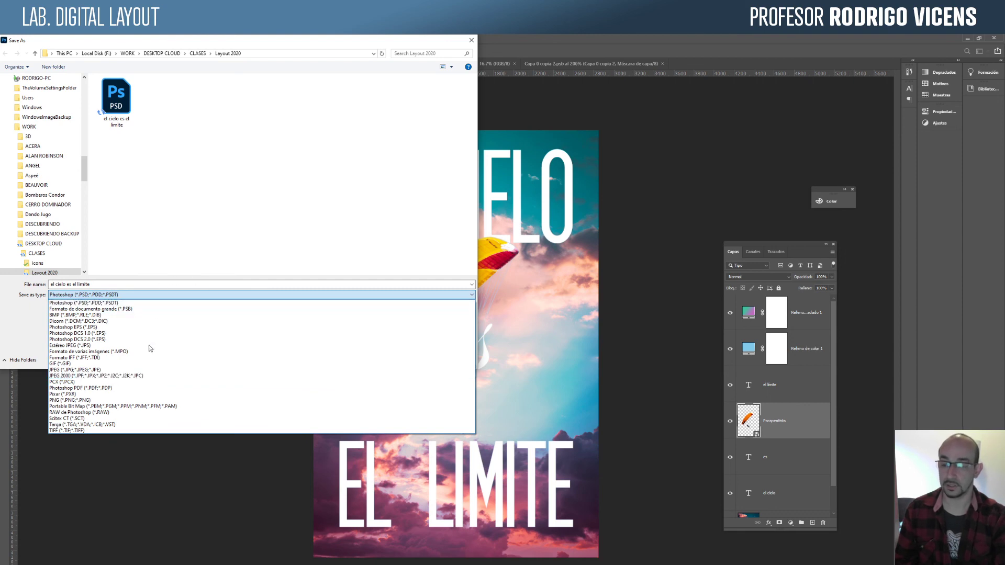
click(137, 370)
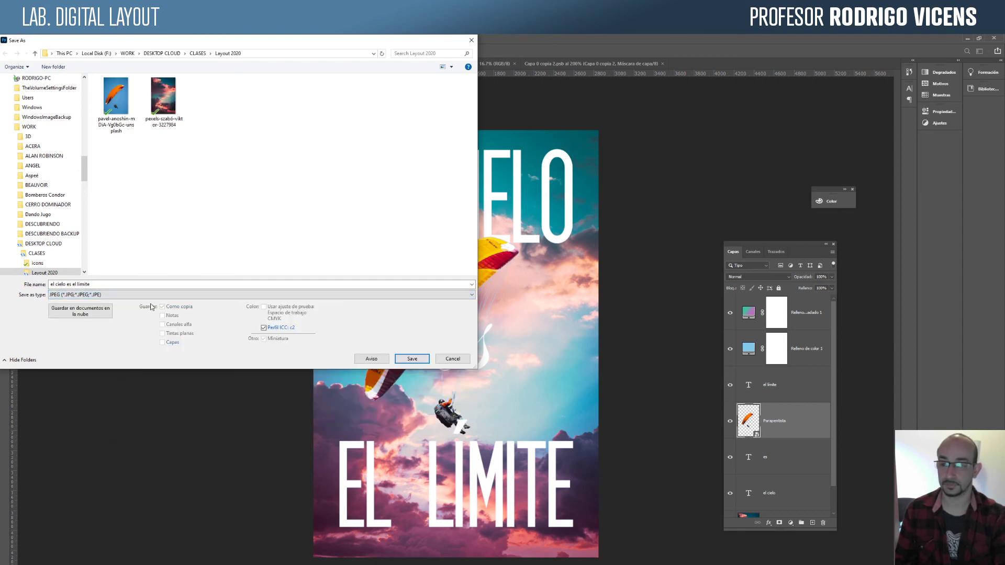
click(412, 359)
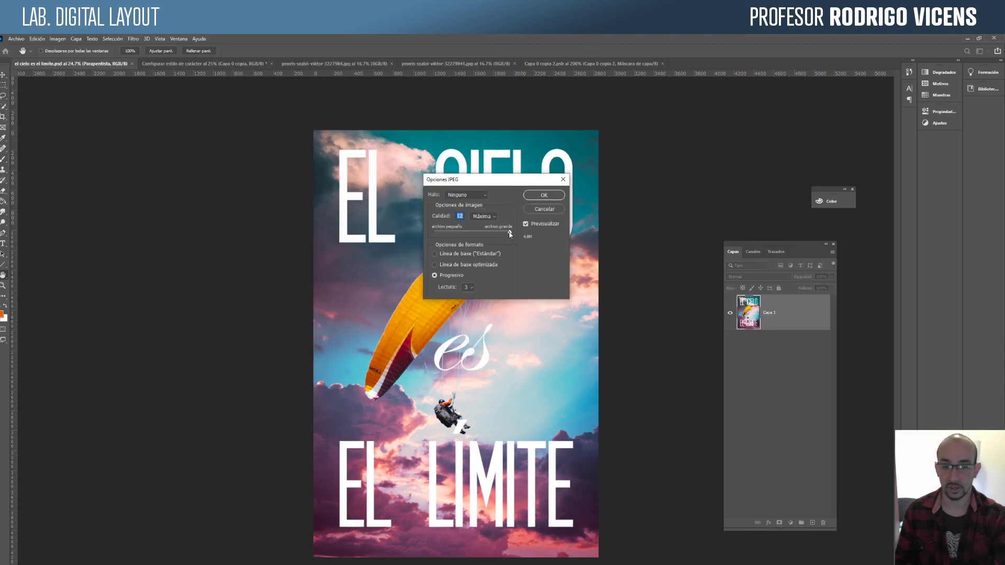
Step: Preview the JPEG compression at quality 0 and 2 up close, and confirm the export at Máxima quality
drag(510, 233, 464, 245)
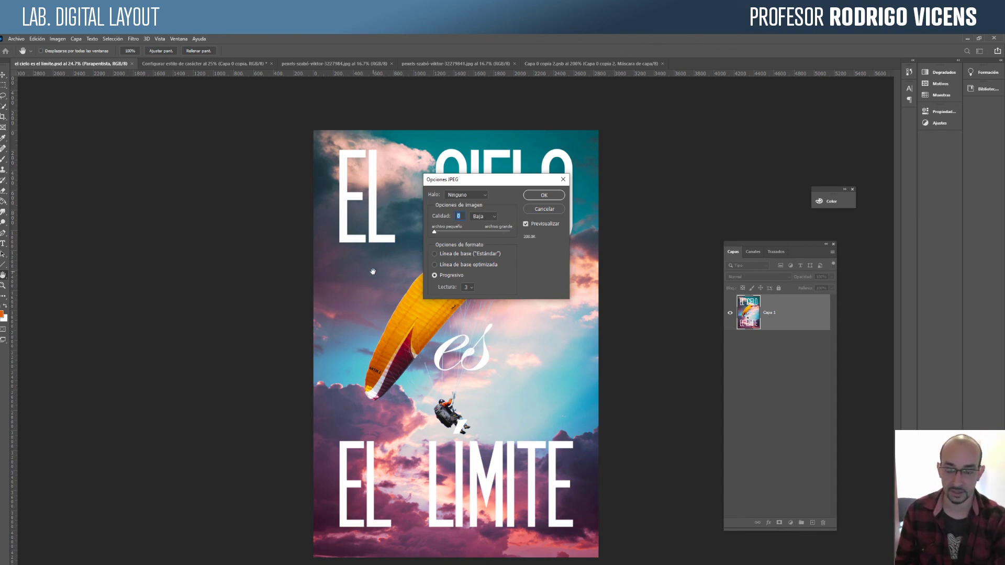
drag(365, 270, 409, 269)
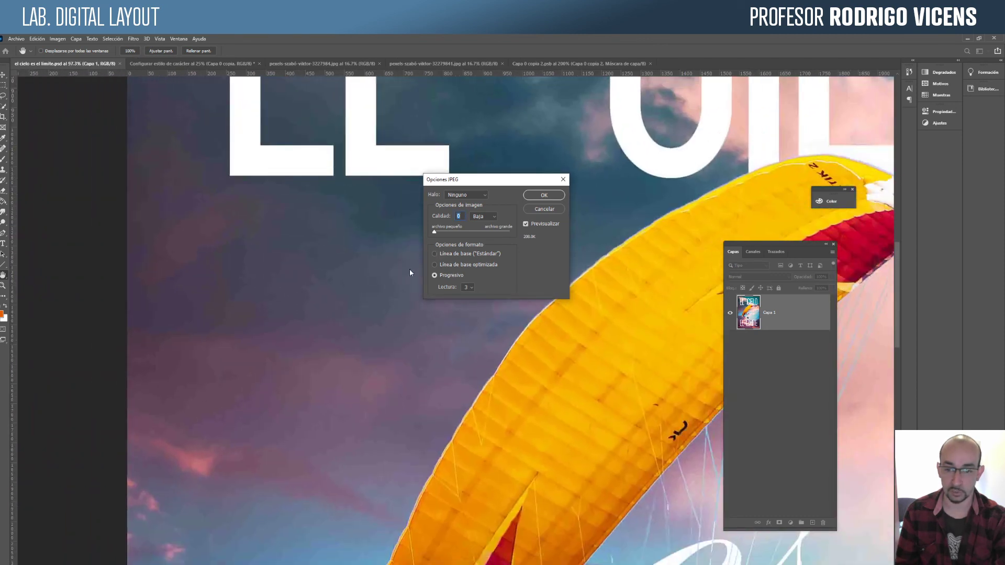
click(447, 232)
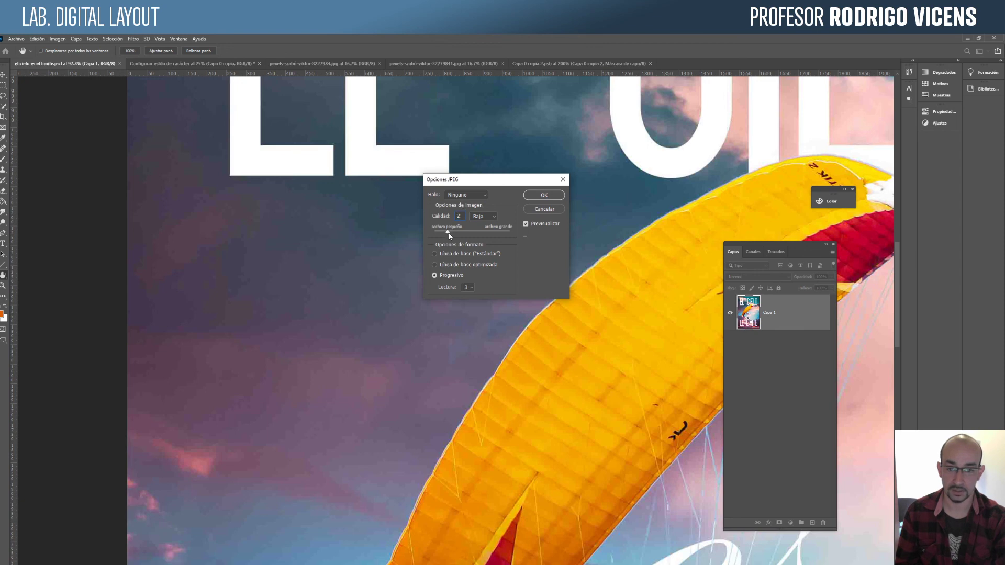
drag(457, 234, 517, 226)
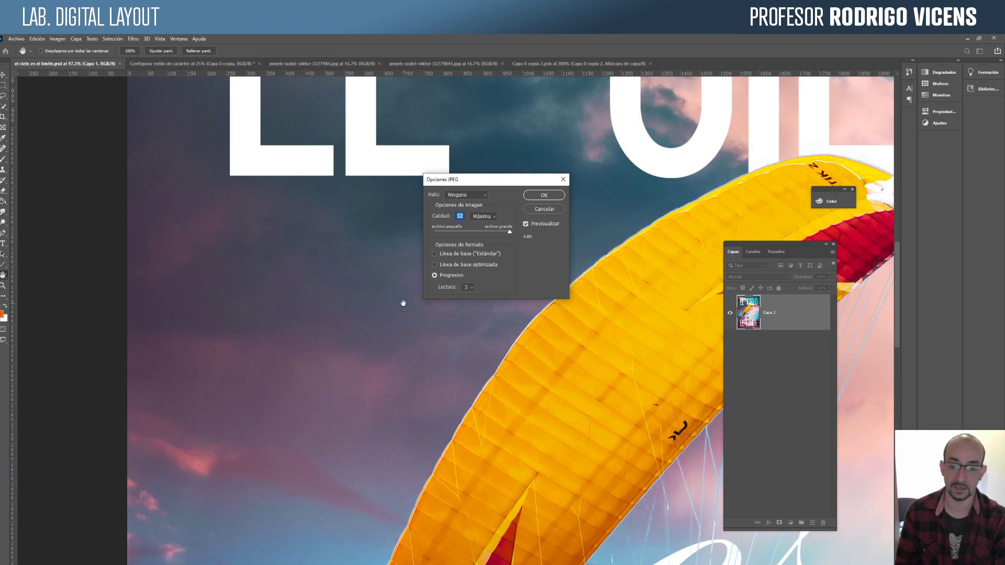
click(554, 196)
key(ctrl+z)
key(b)
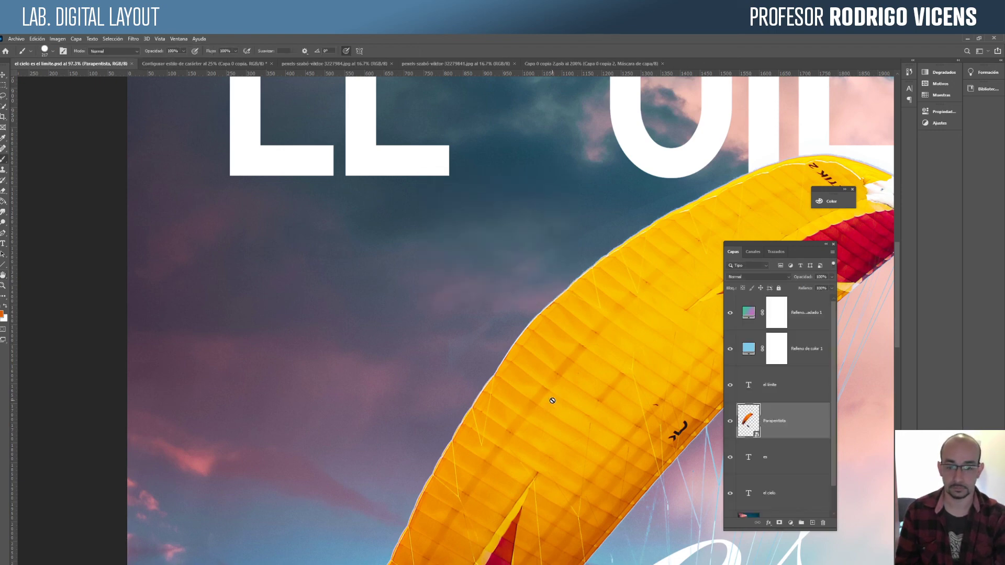
drag(565, 399, 531, 399)
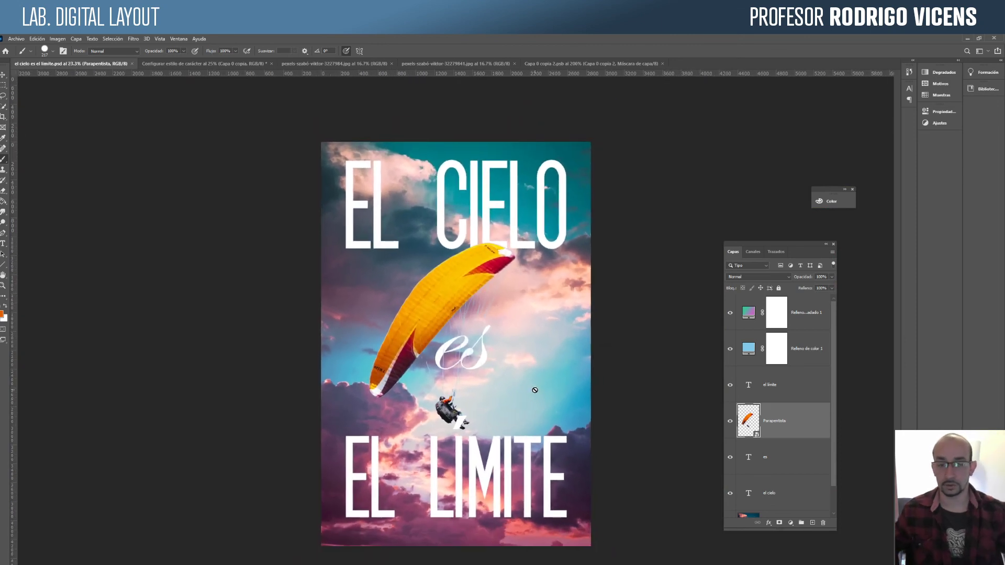